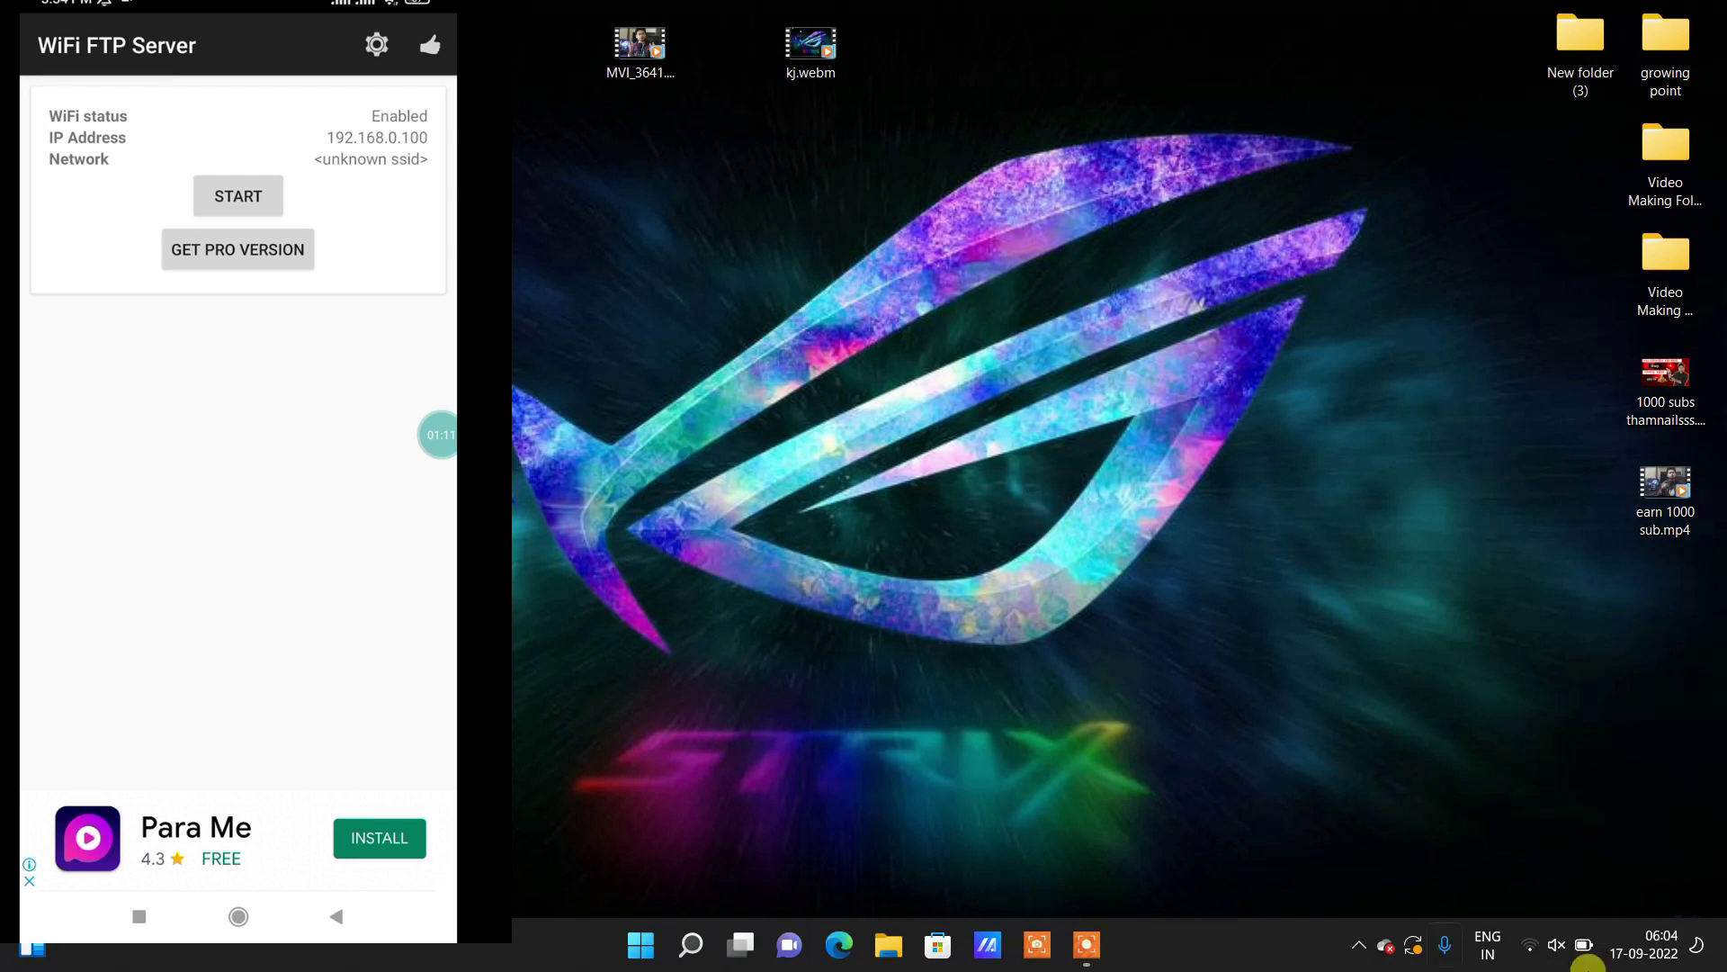
# Step: Check which Wi-Fi network the computer is connected to
pyautogui.click(1523, 949)
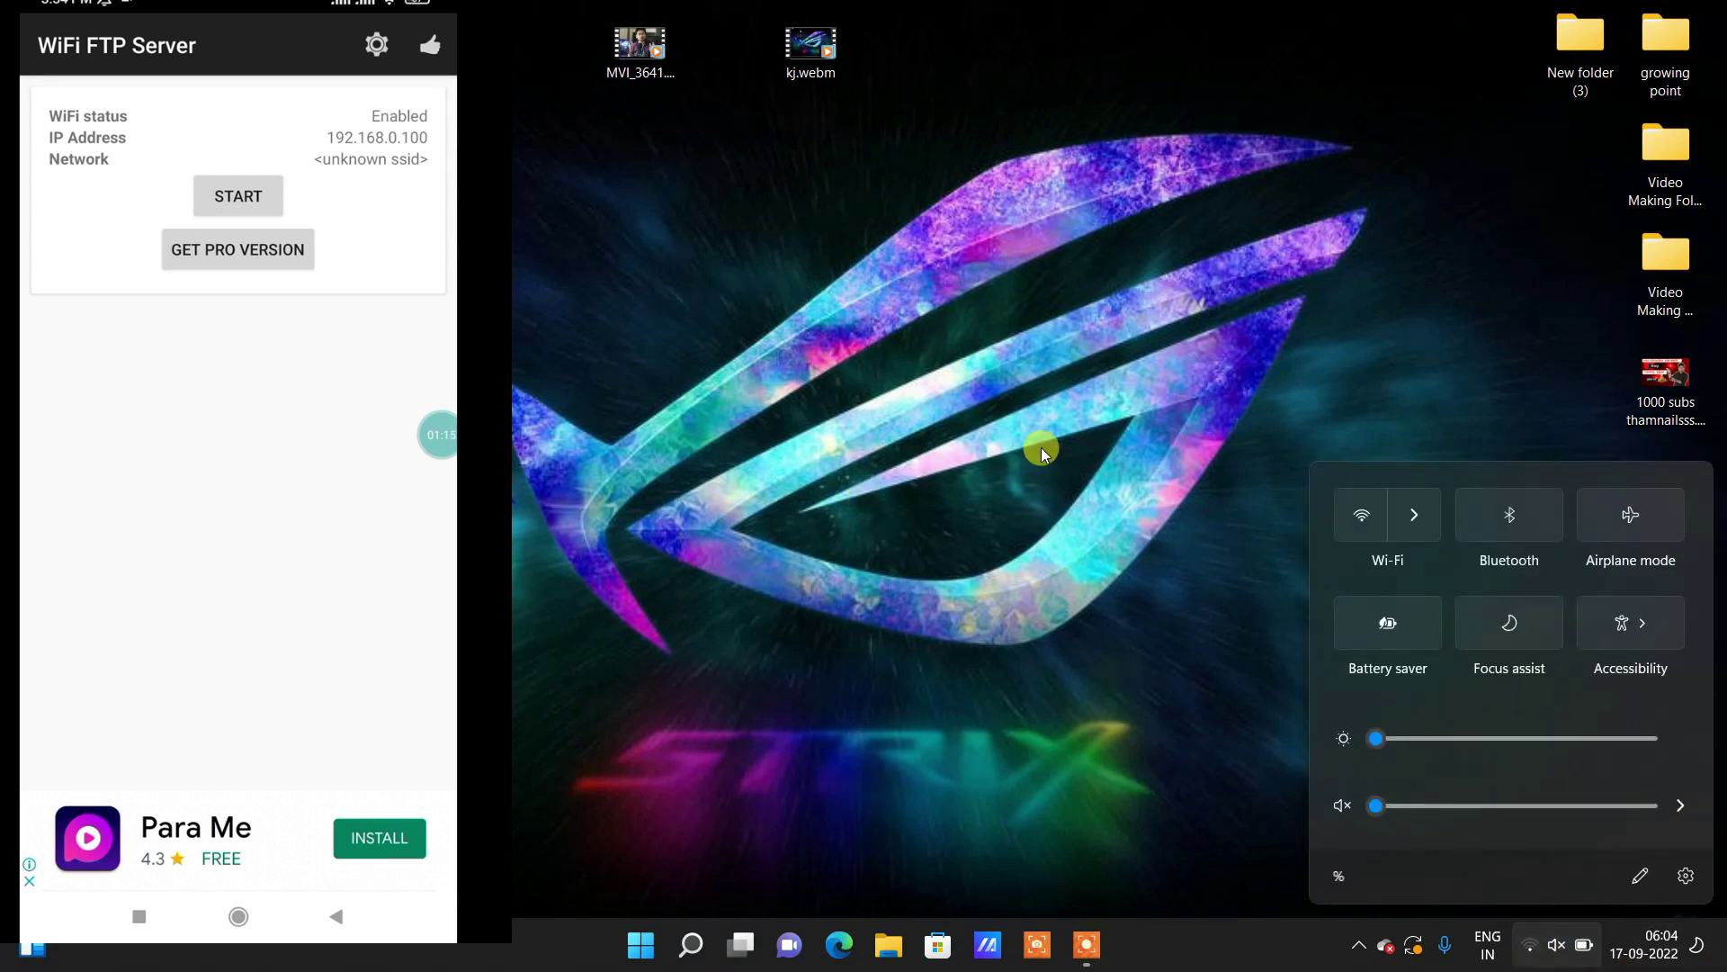
pyautogui.click(1410, 531)
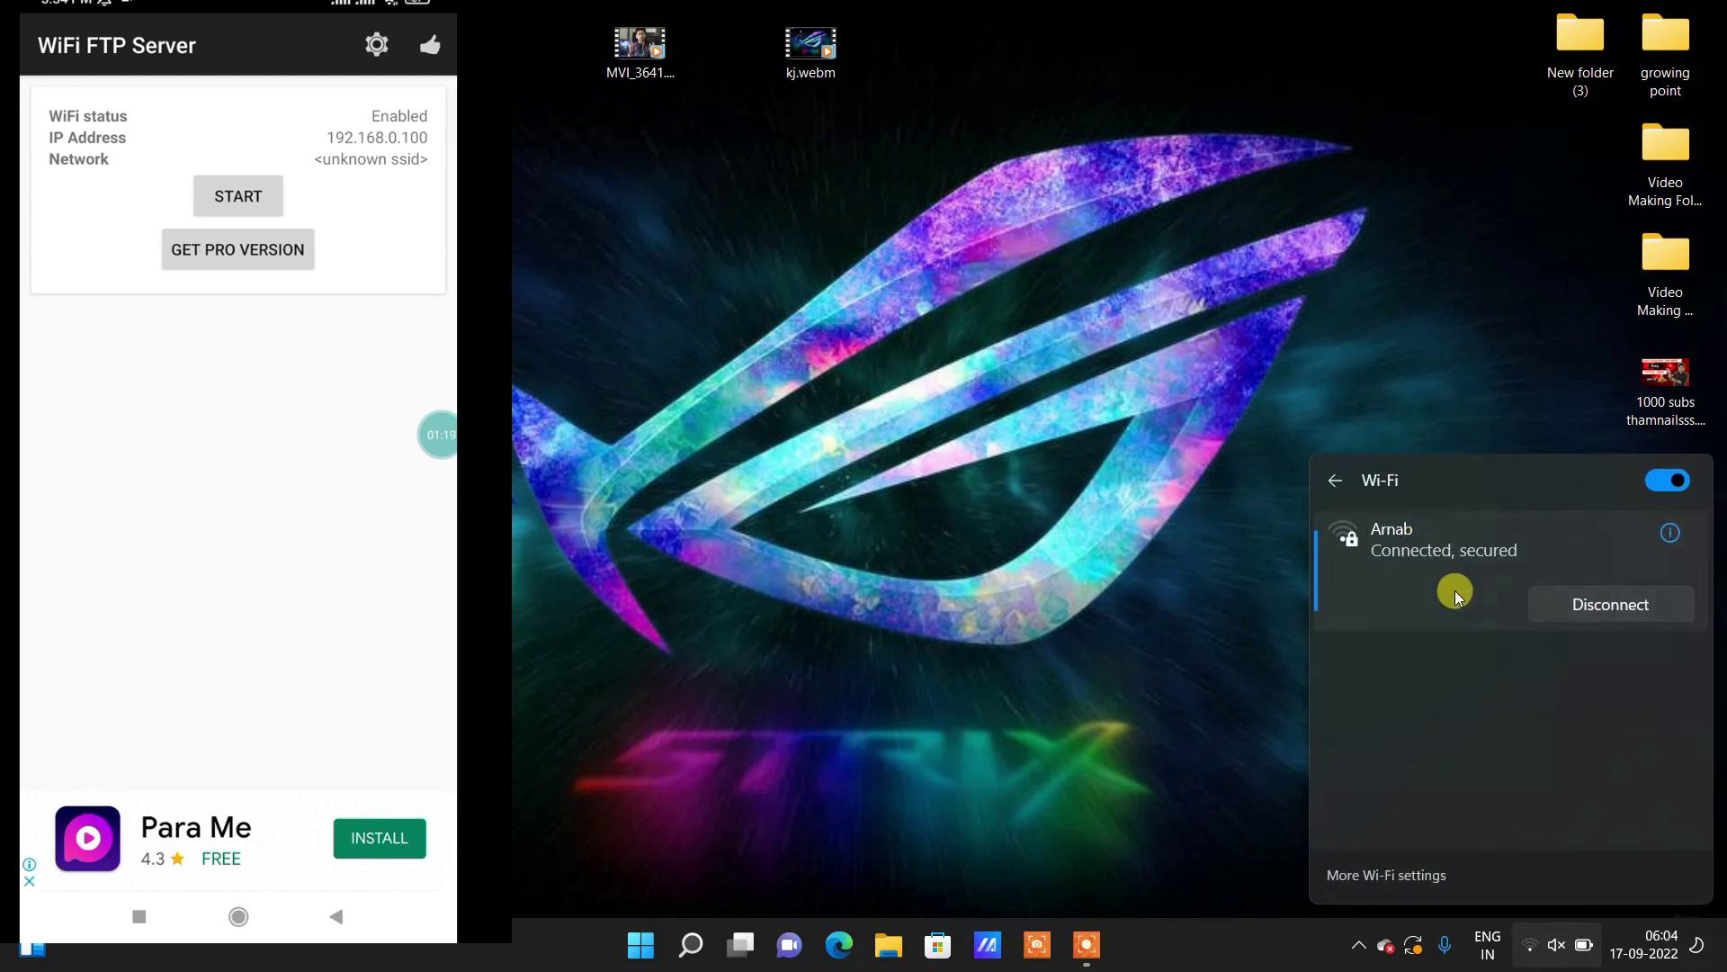
pyautogui.click(1116, 473)
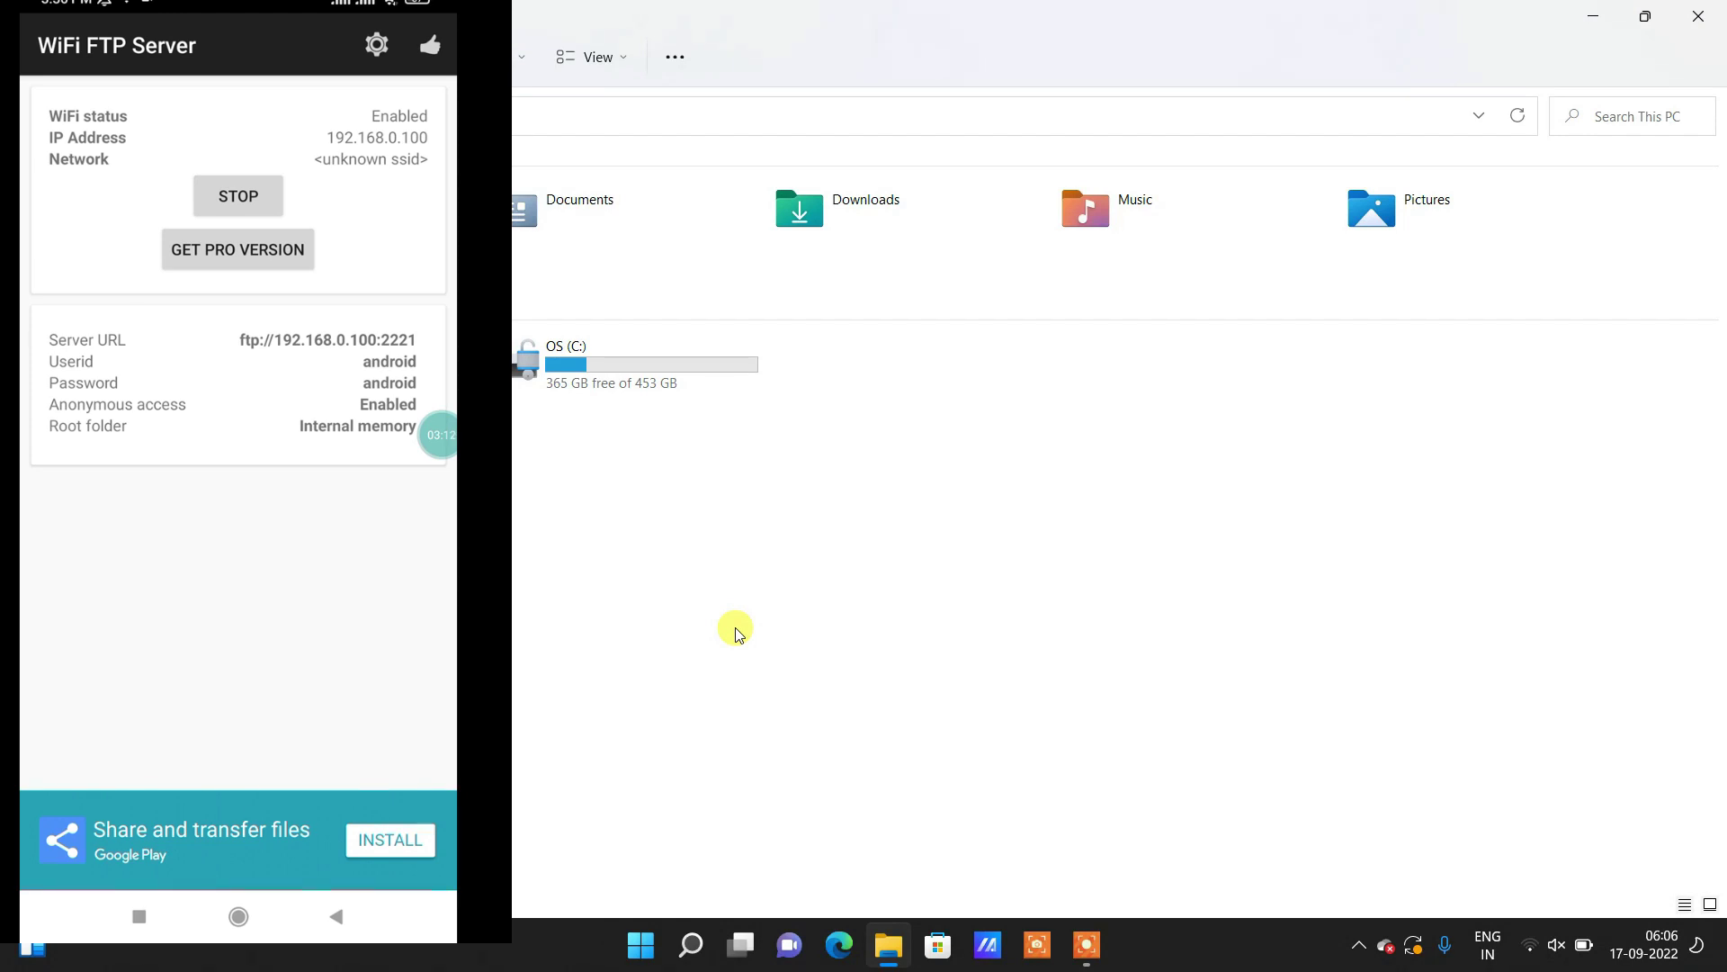
# Step: Start the Add Network Location wizard from This PC in File Explorer
pyautogui.click(891, 947)
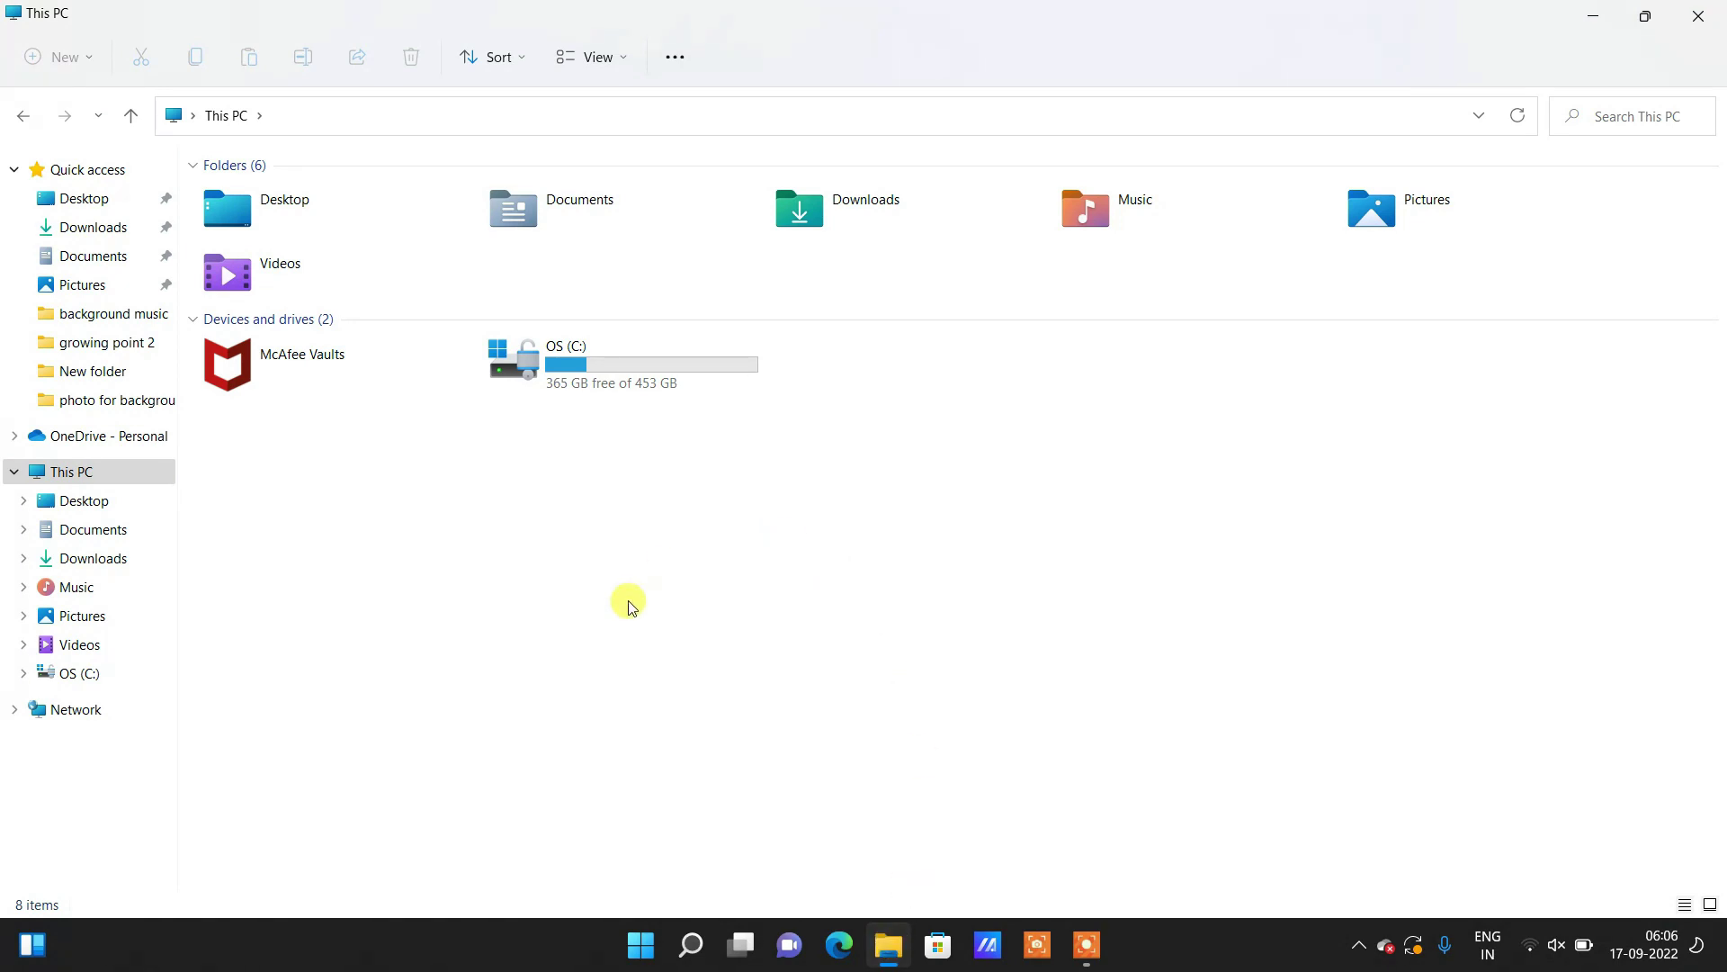
pyautogui.rightClick(631, 509)
pyautogui.click(624, 467)
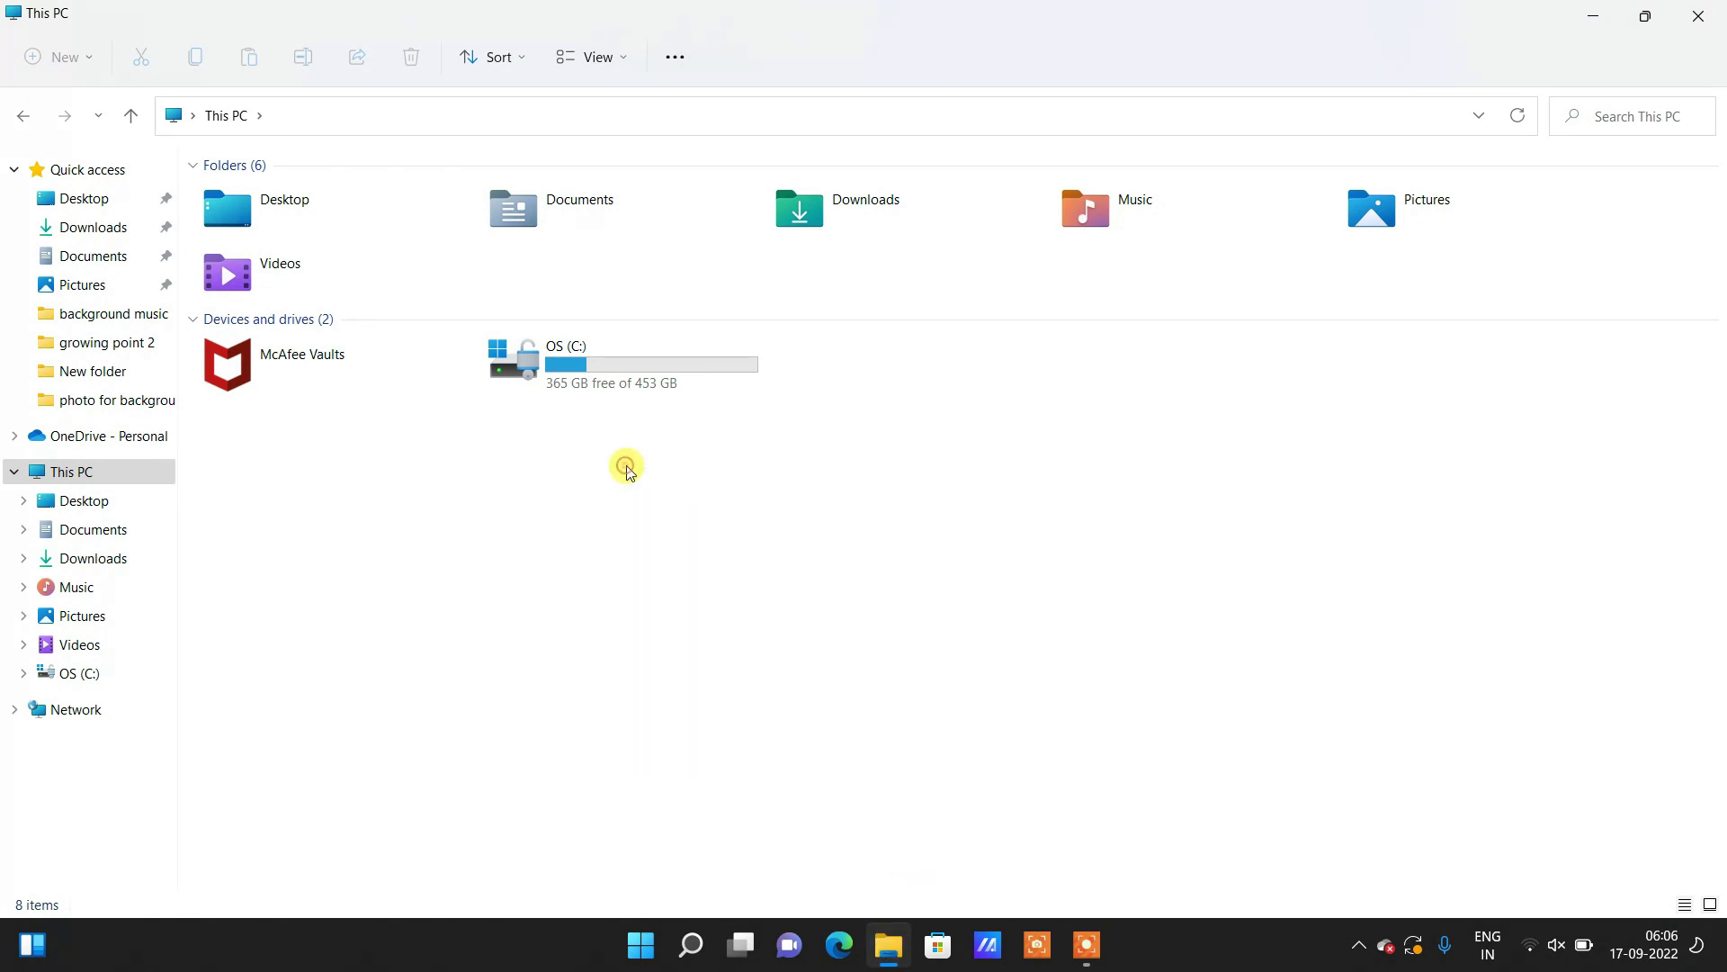
pyautogui.rightClick(628, 470)
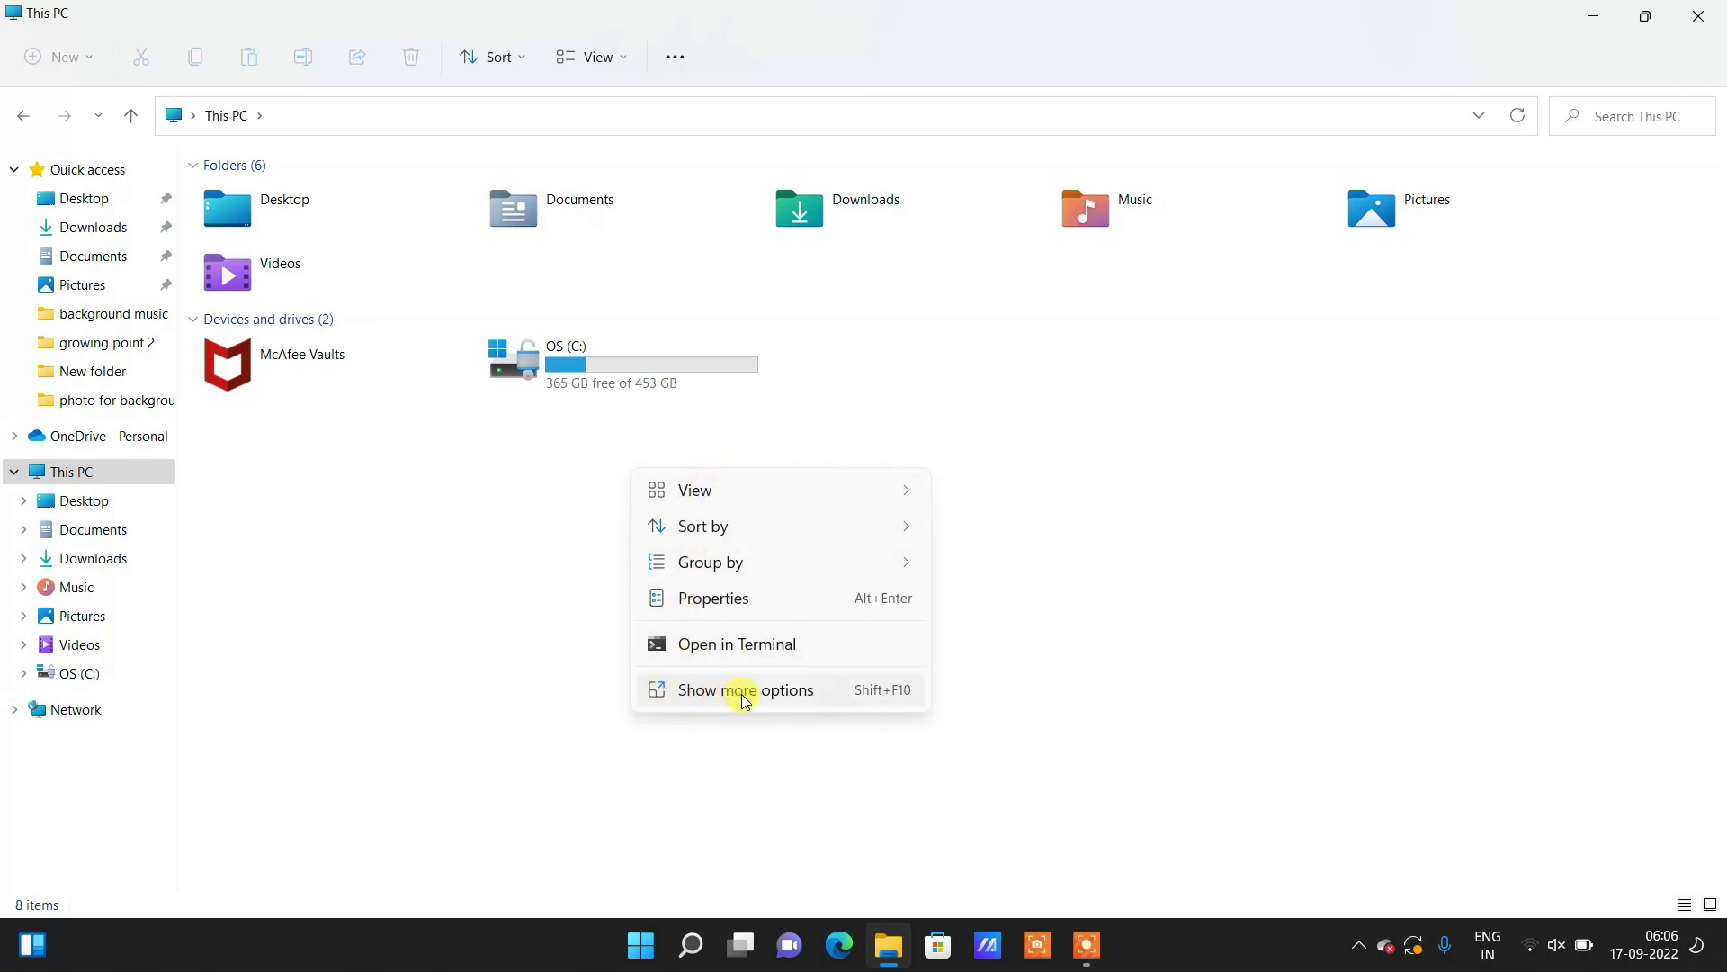
pyautogui.click(779, 691)
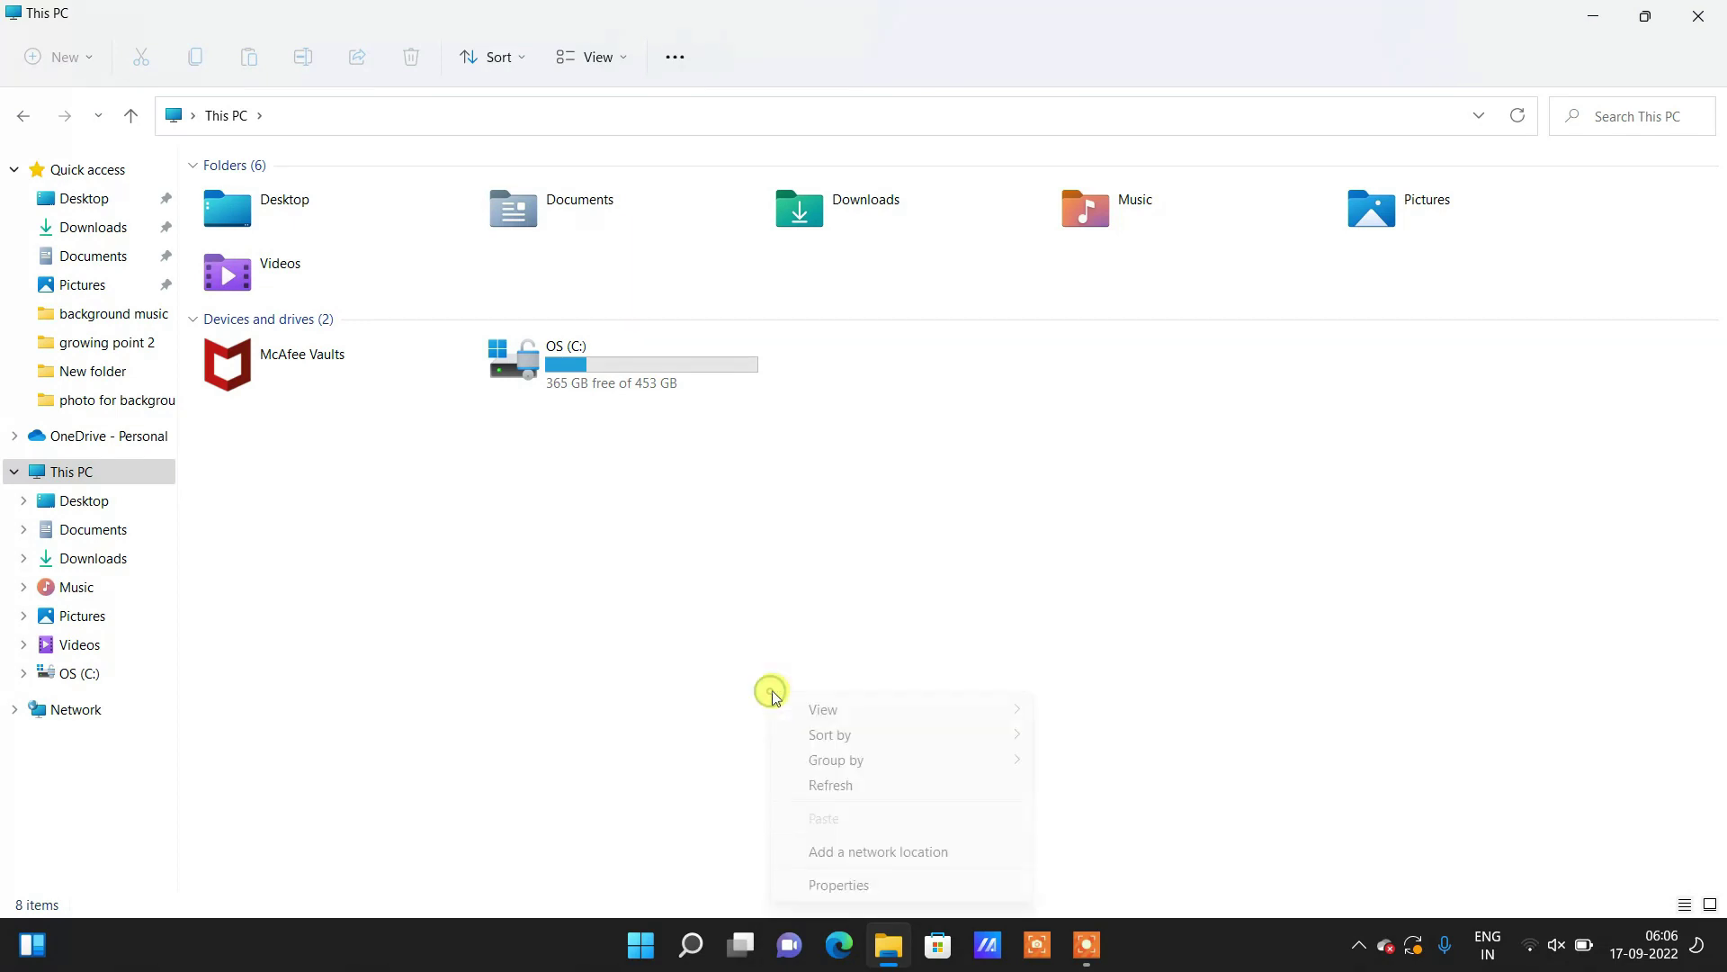
pyautogui.click(837, 854)
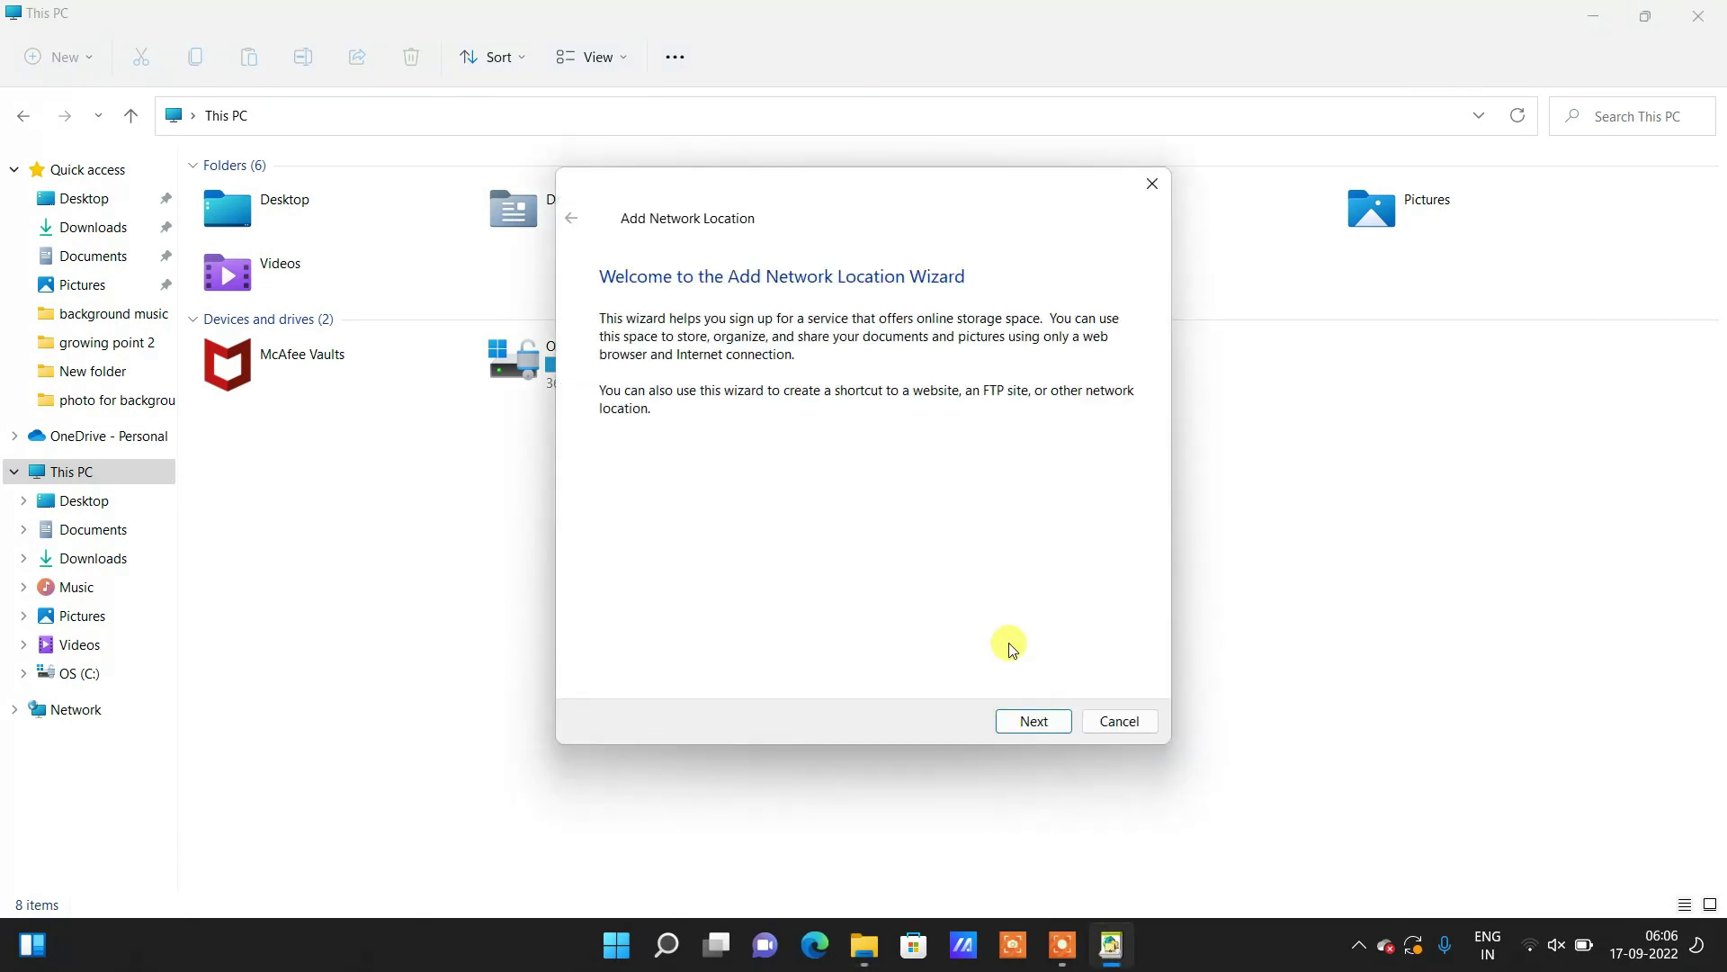
# Step: Choose a custom network location and set its address to ftp://192.168.0.100:2221
pyautogui.click(1015, 721)
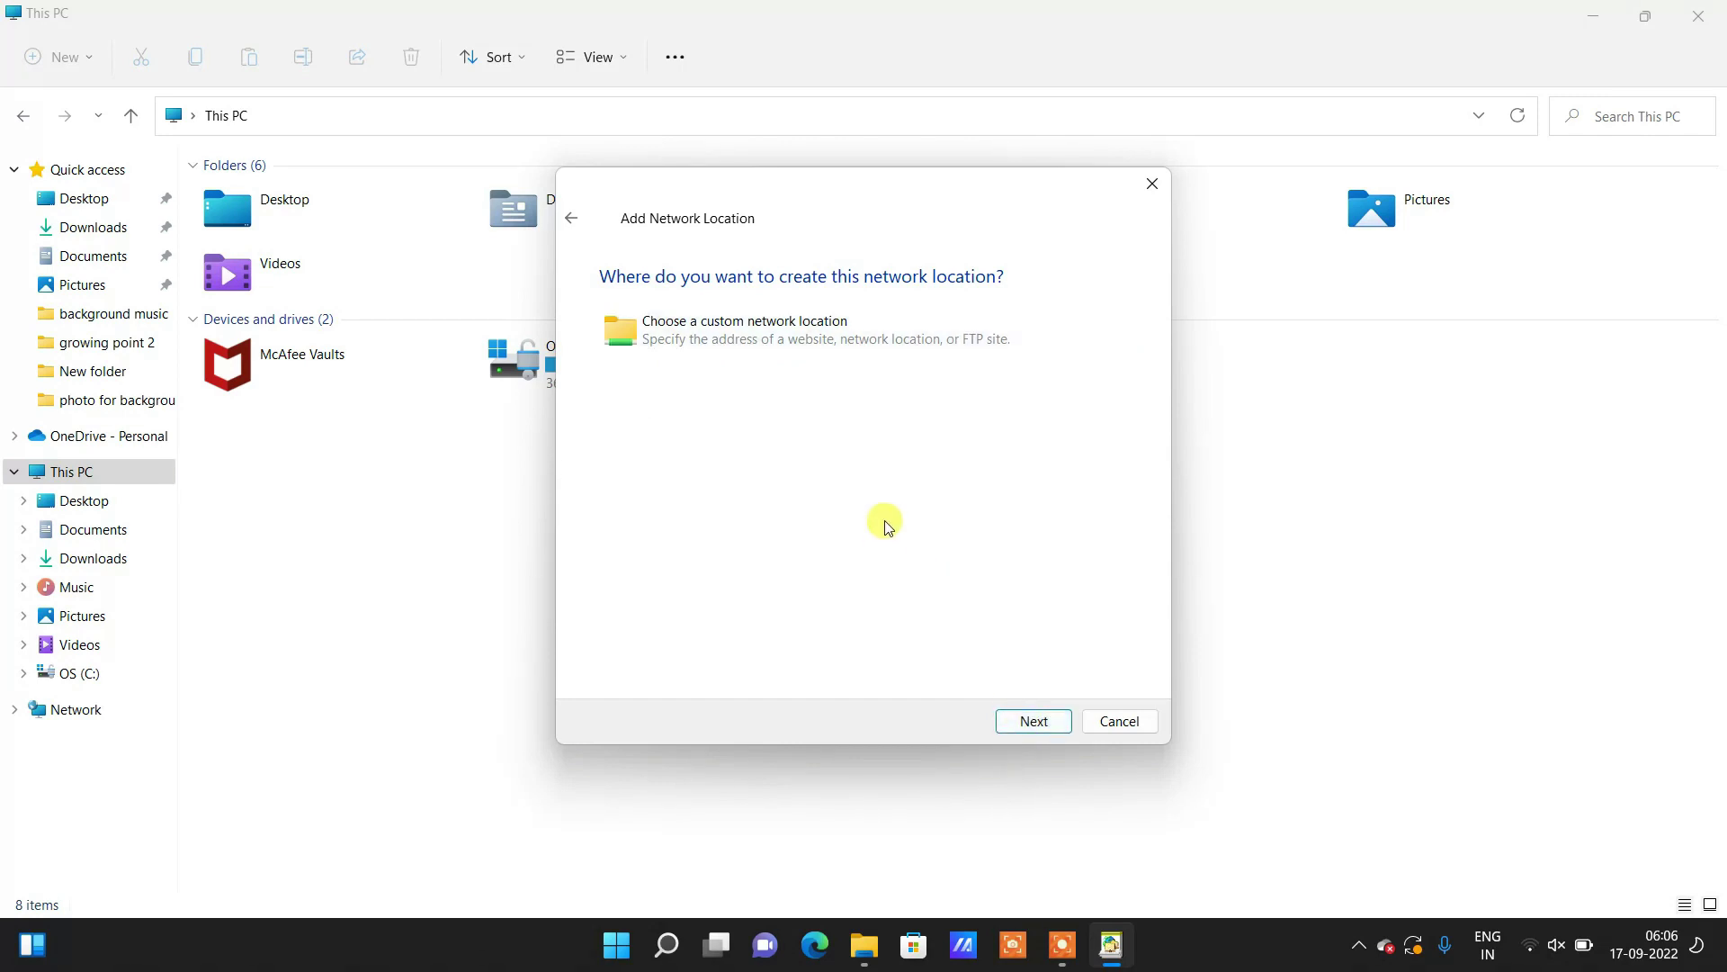
pyautogui.click(835, 352)
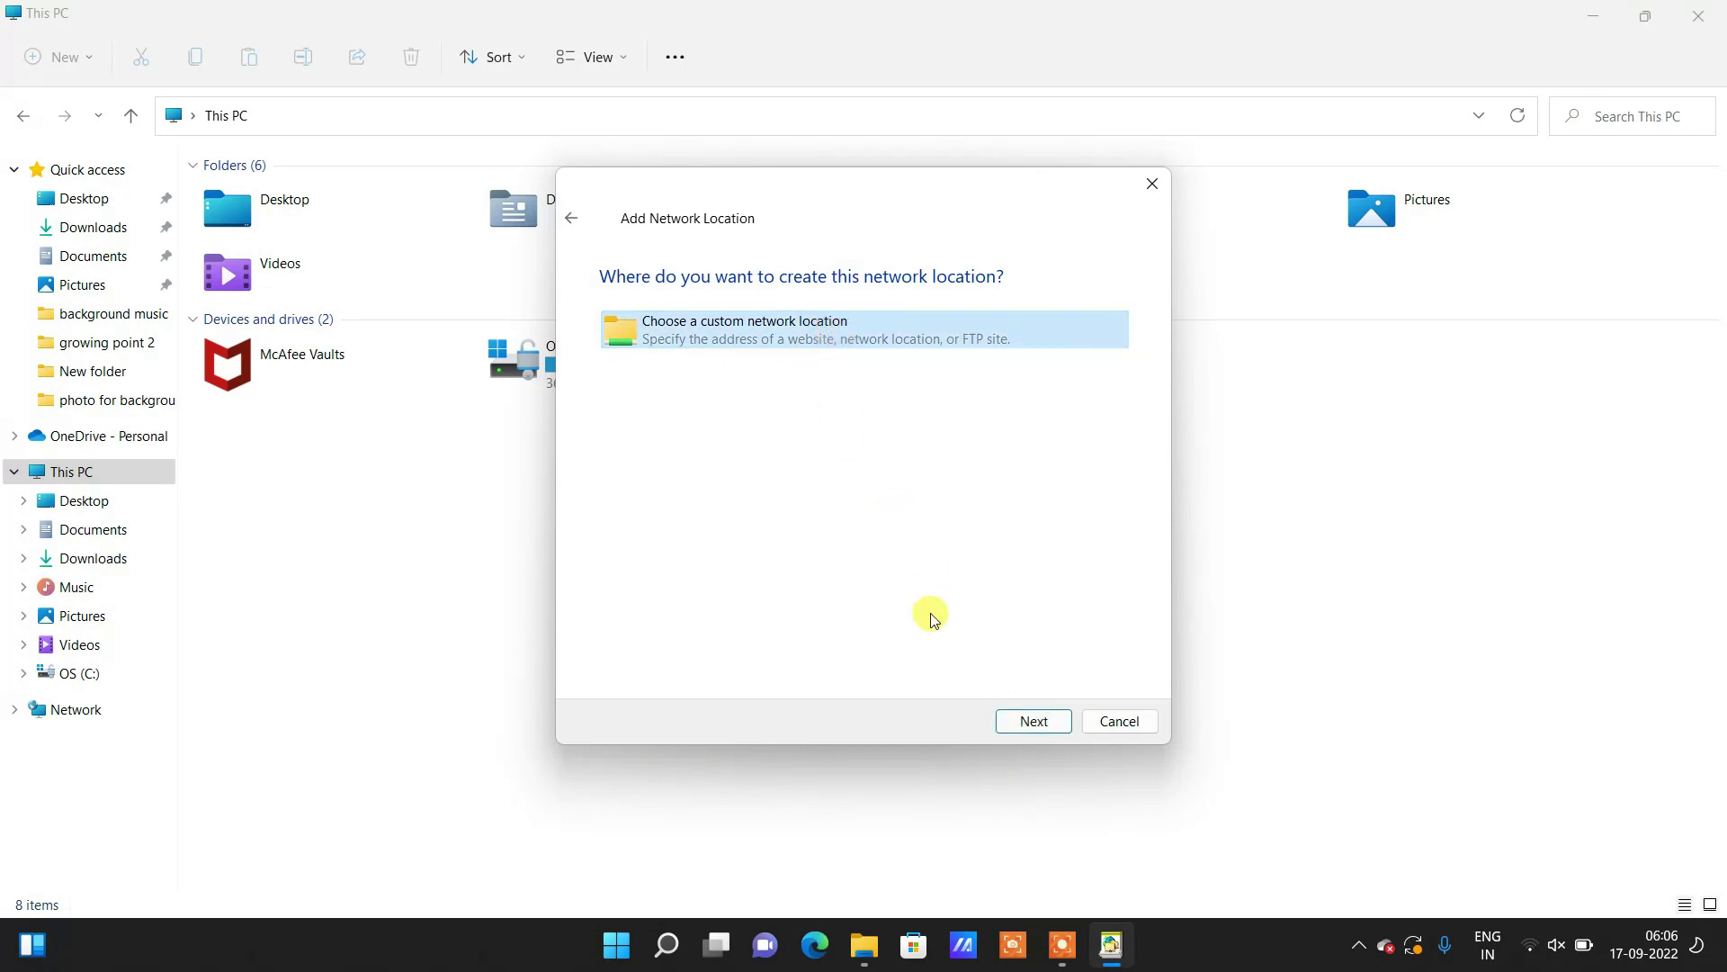
pyautogui.click(1026, 721)
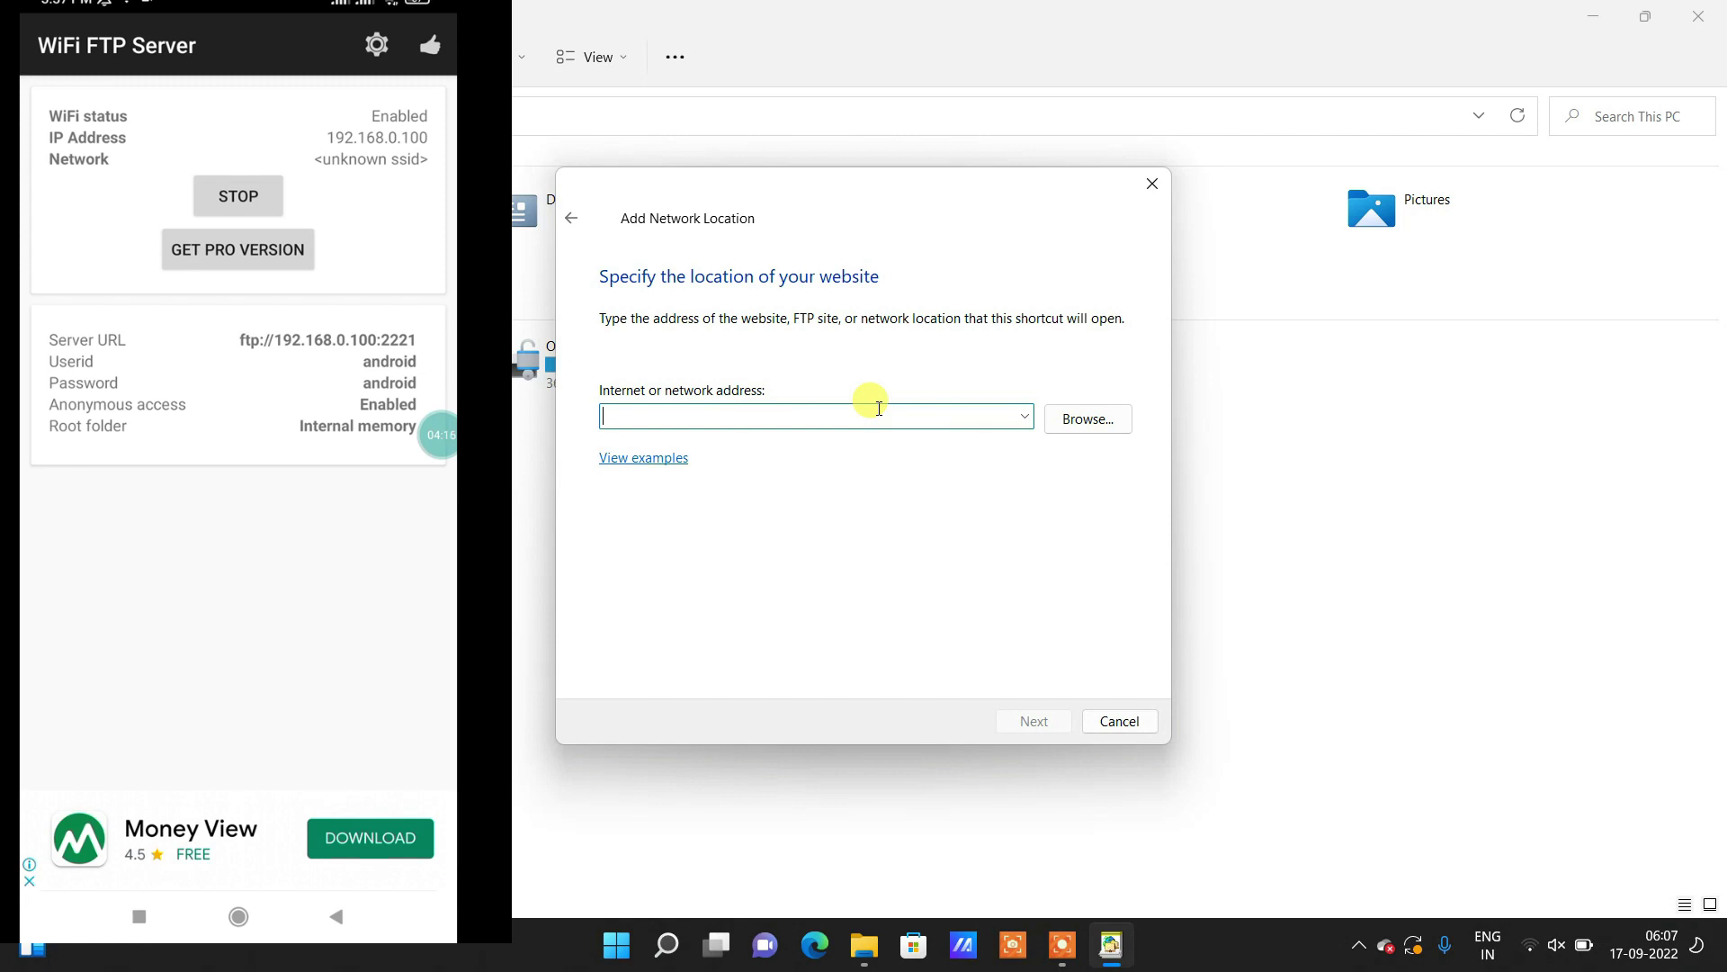
pyautogui.write('ftp://192.168.0.100:2221')
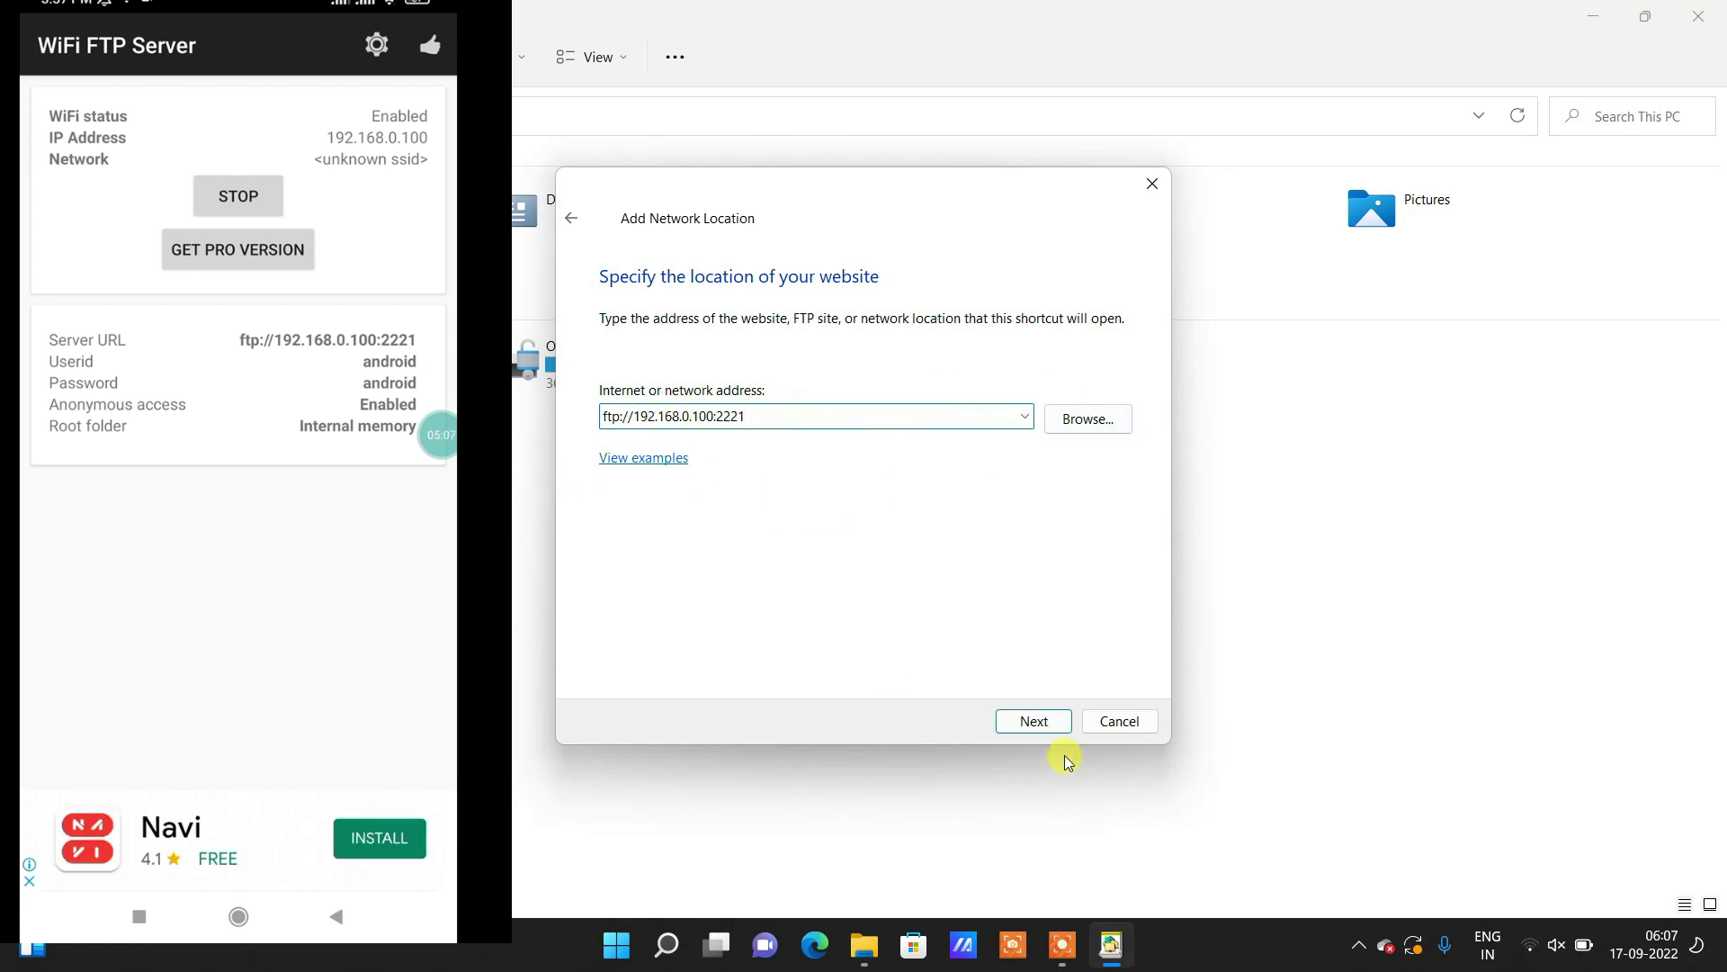
pyautogui.click(1035, 722)
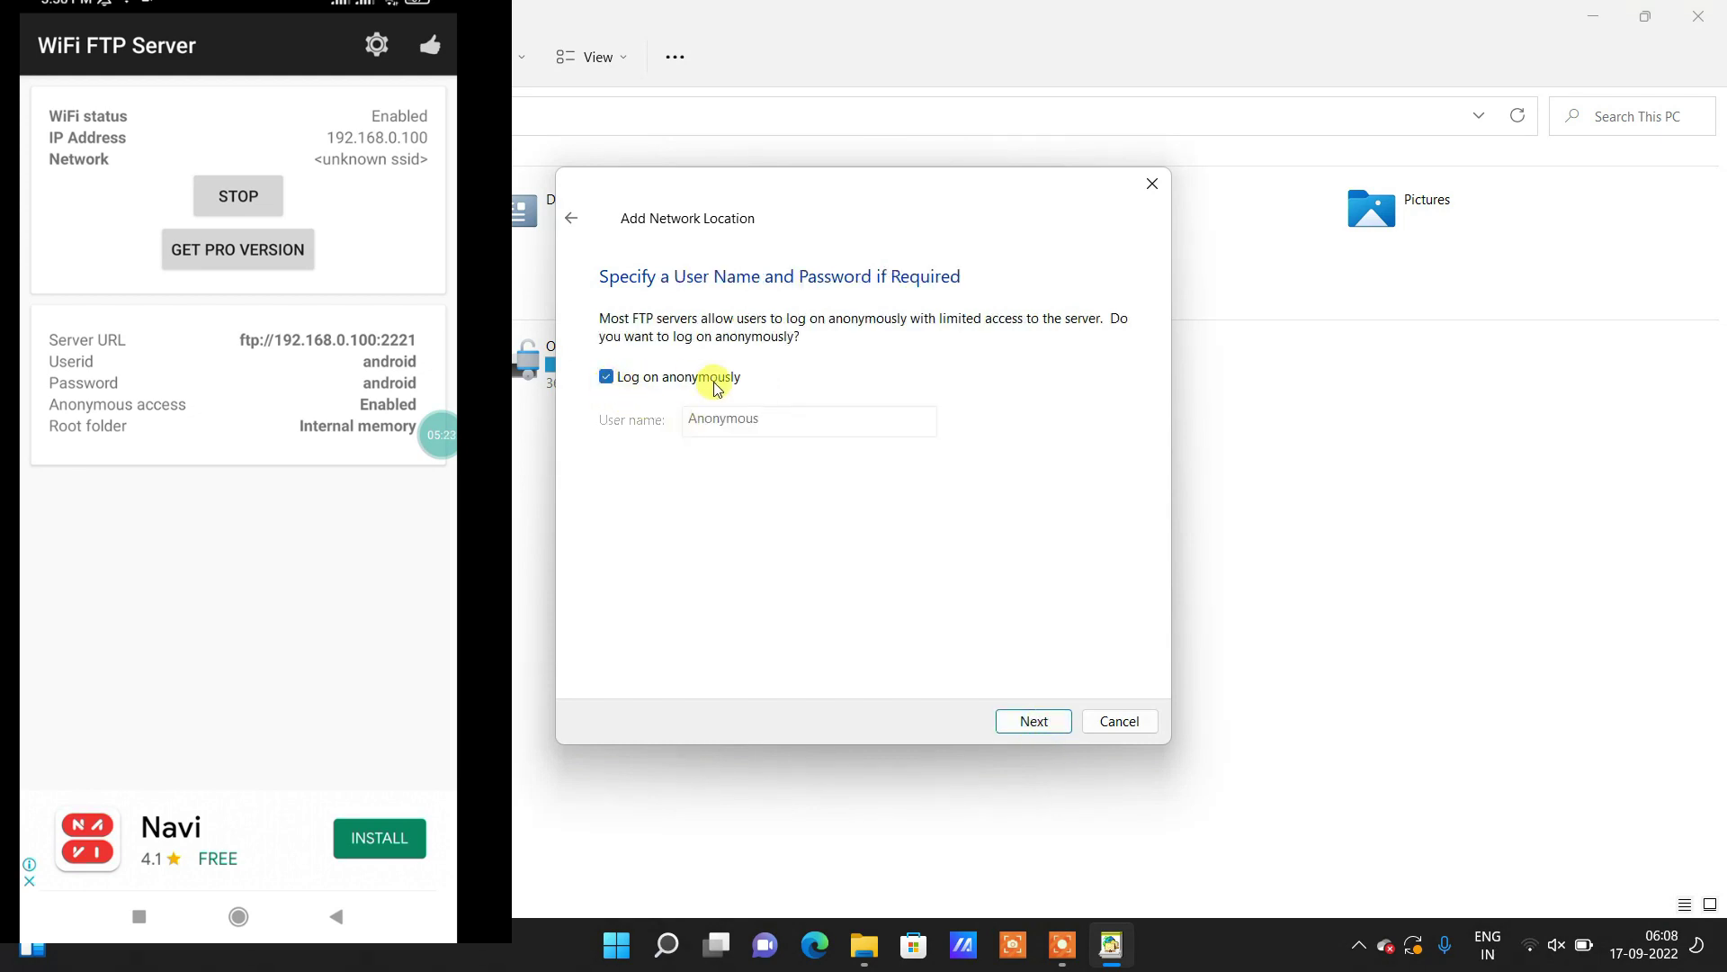
# Step: Keep anonymous logon enabled for the FTP server and continue to the naming page
pyautogui.click(608, 378)
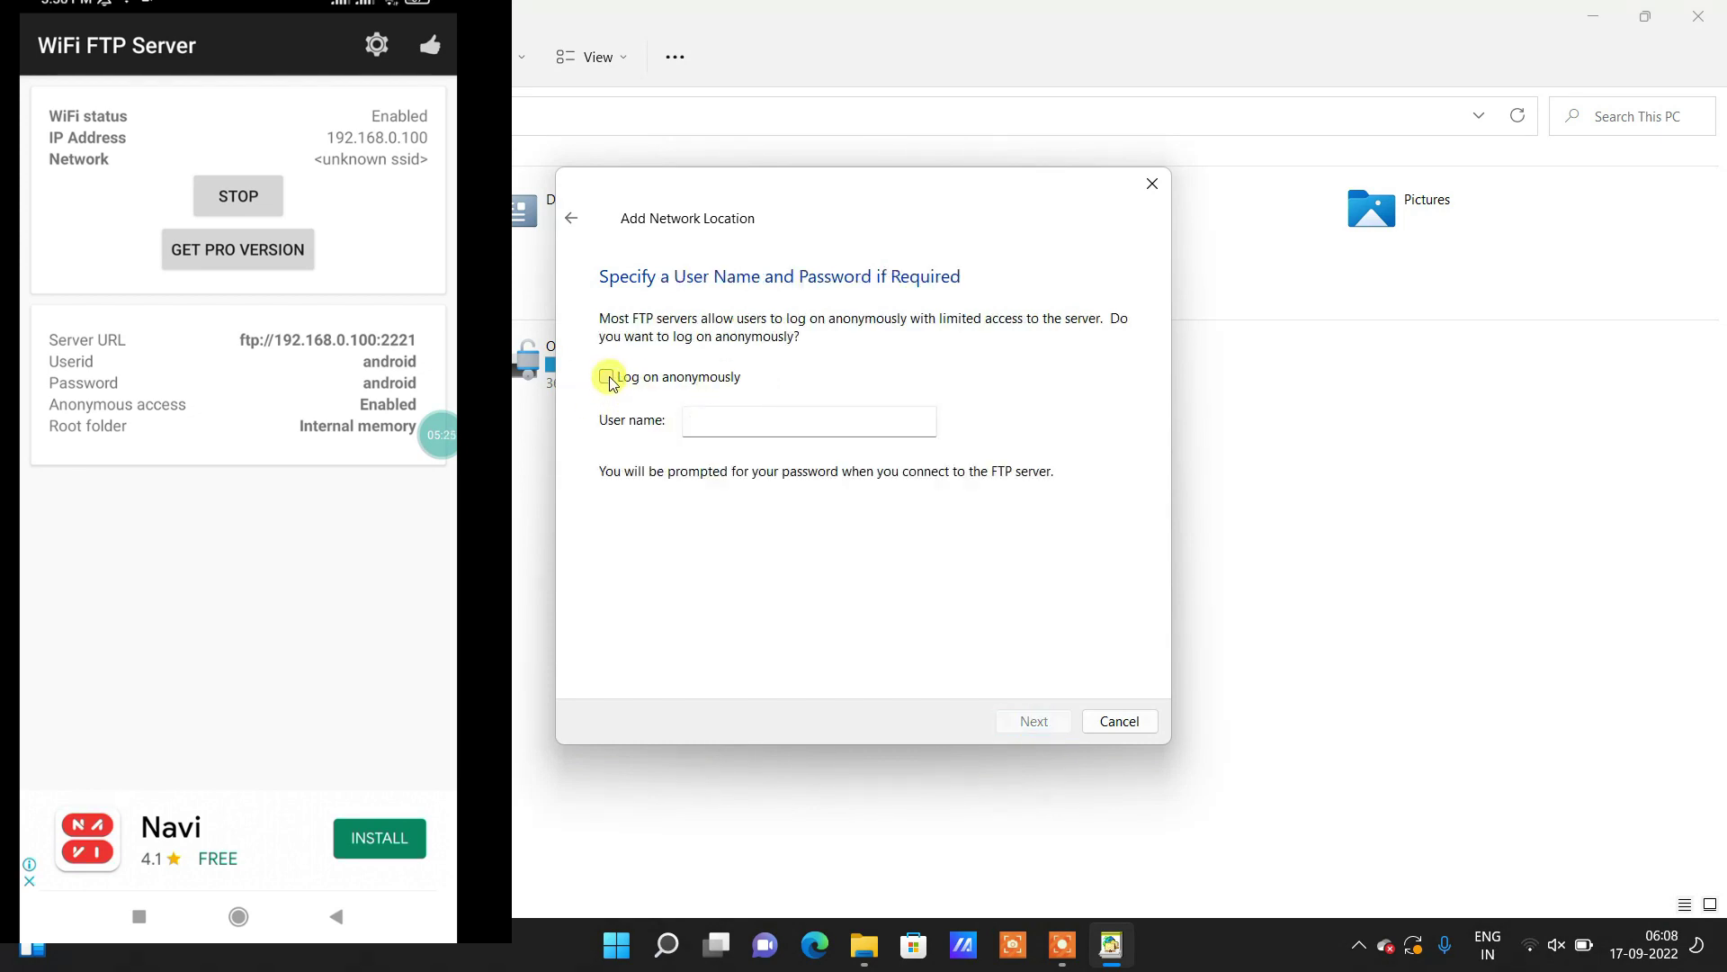
pyautogui.click(608, 378)
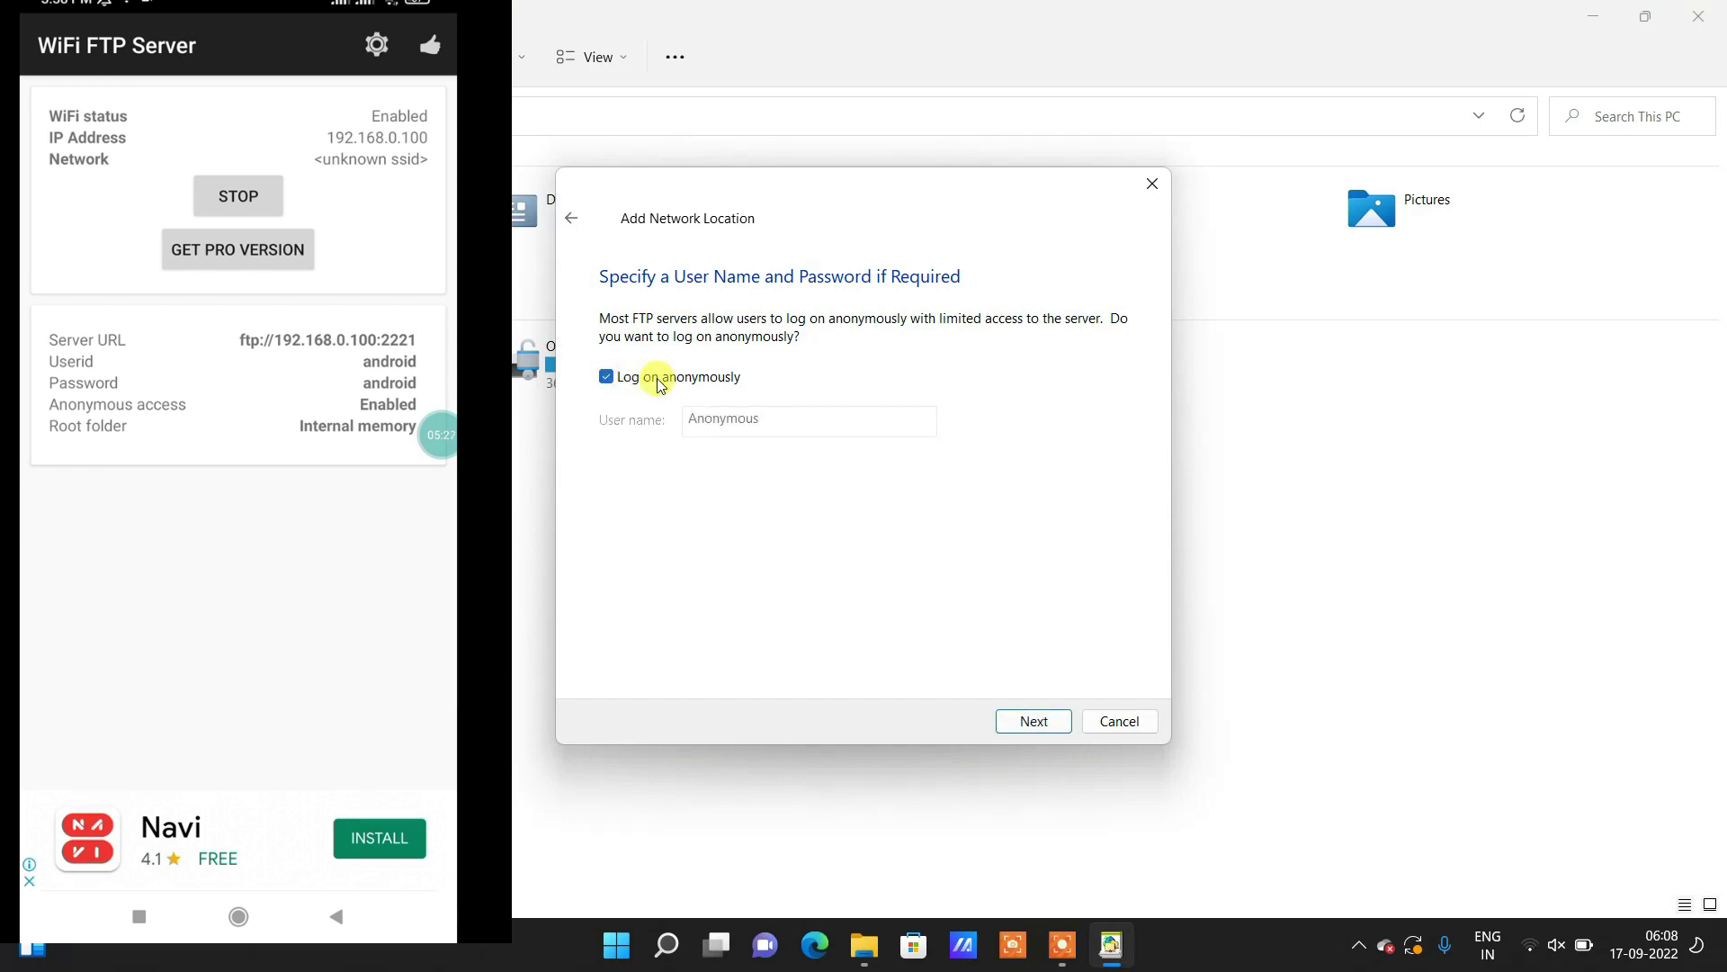
pyautogui.click(1034, 721)
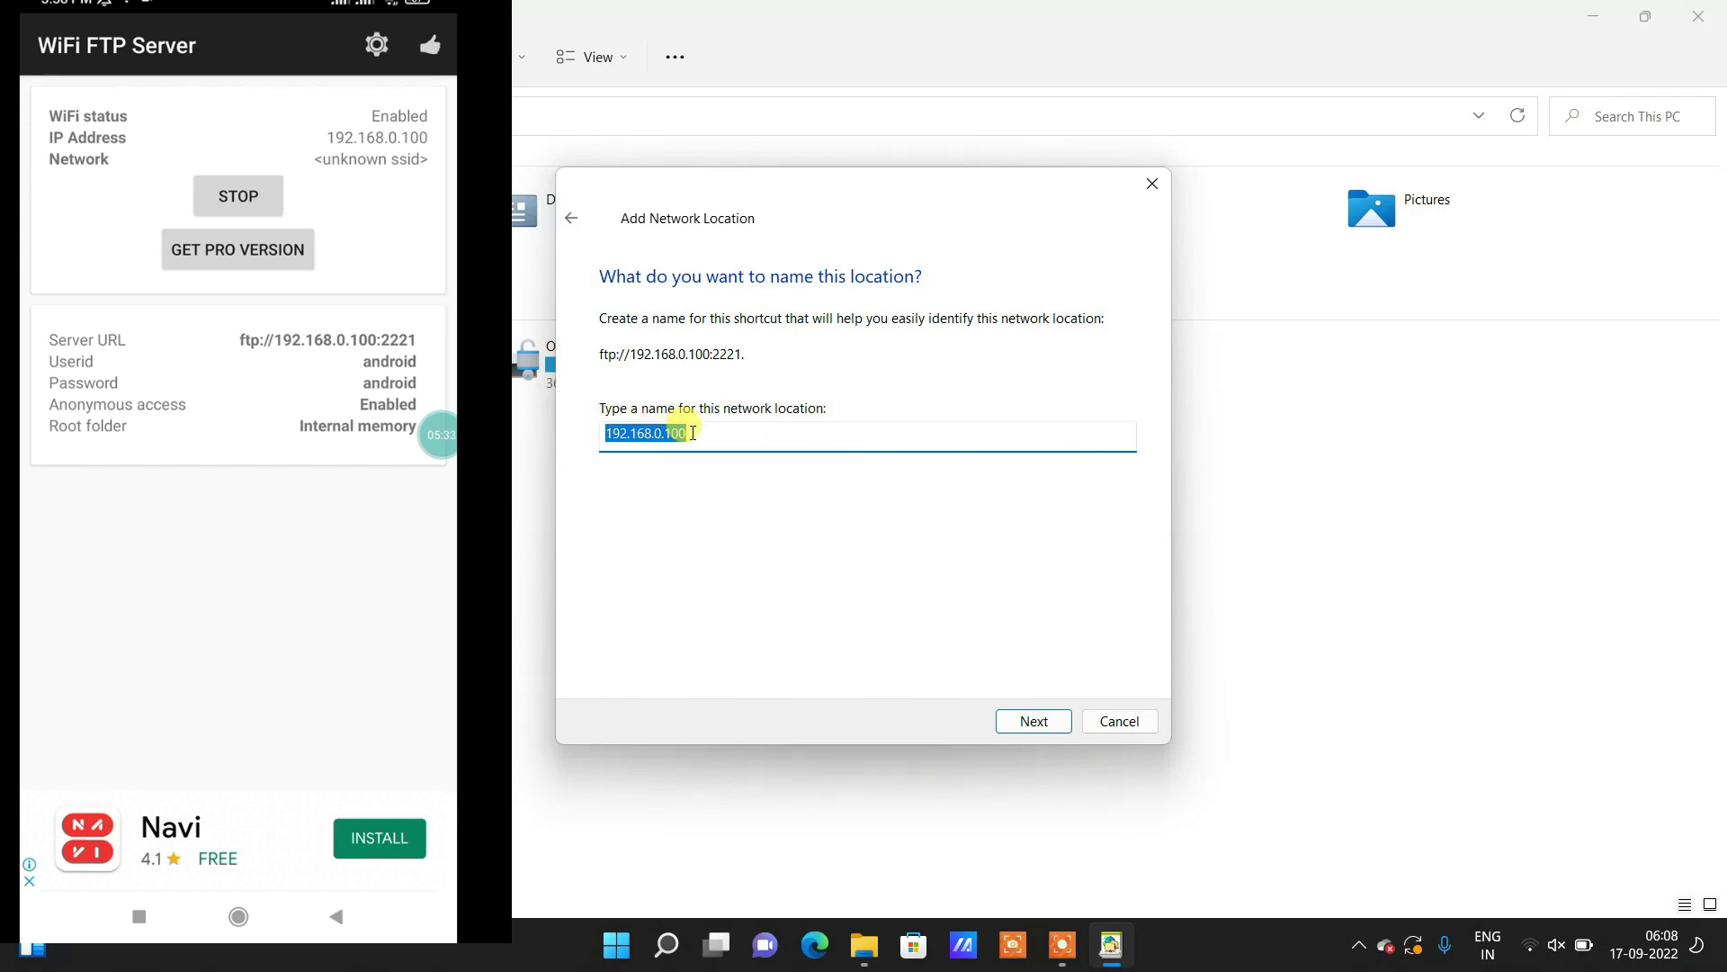
# Step: Name the network location "my pcc" and finish the wizard, closing the folder window it opens
pyautogui.press('BackSpace')
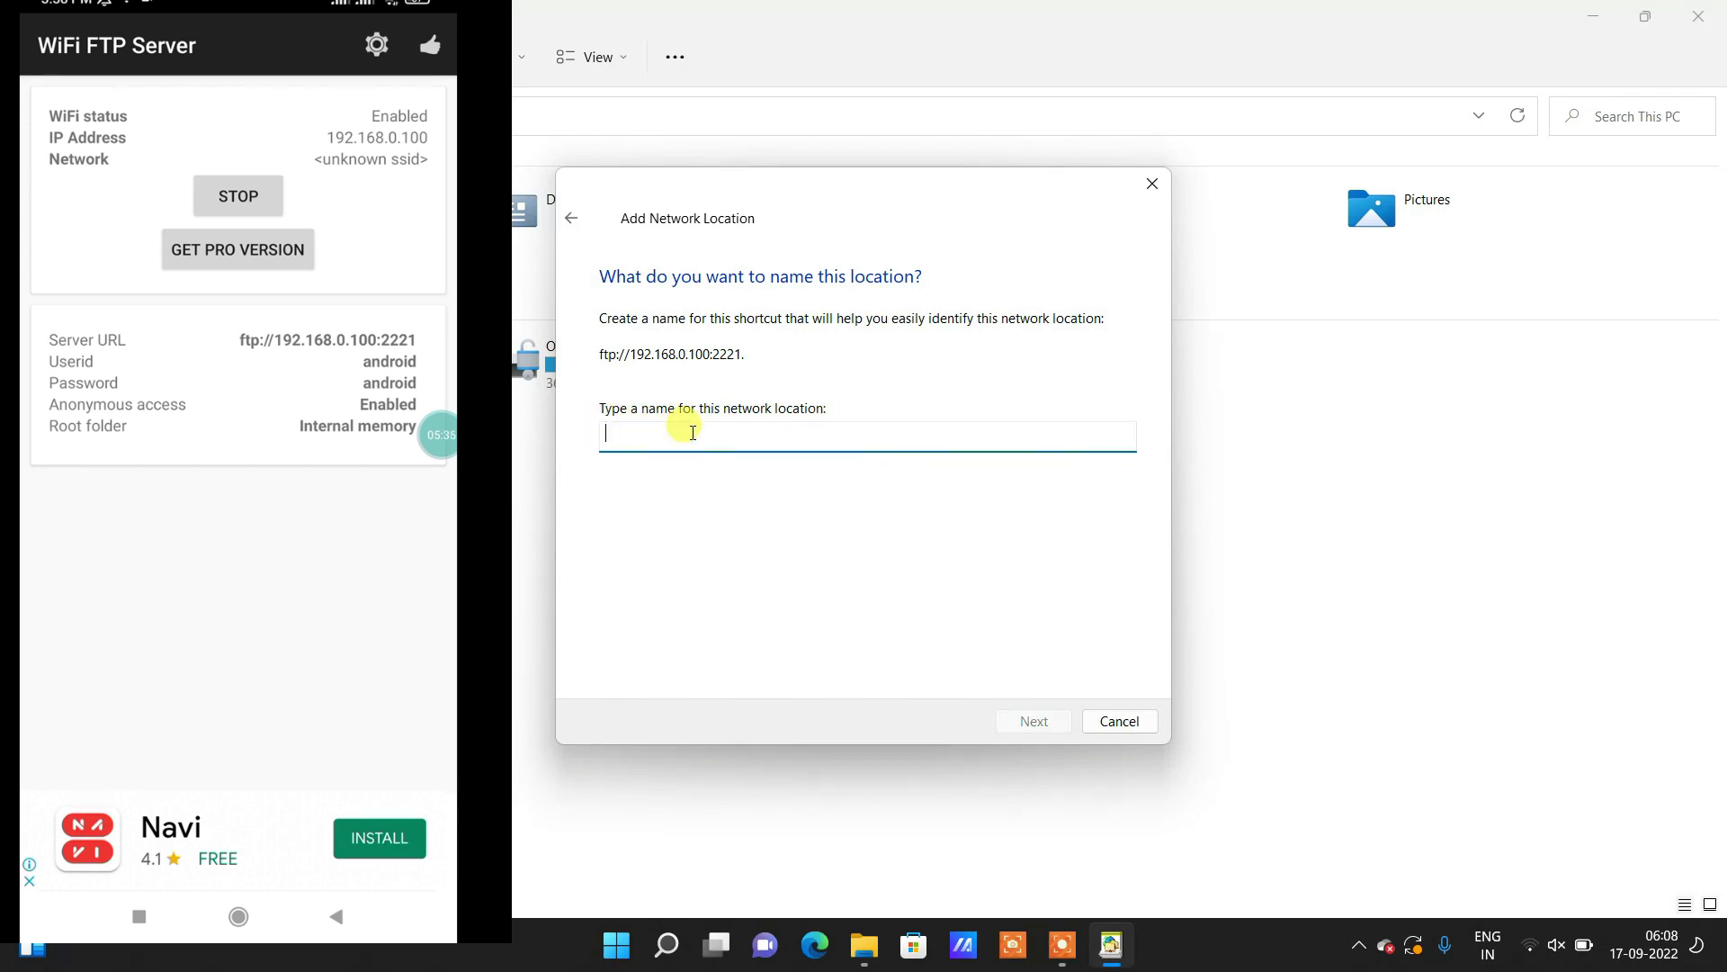
pyautogui.write('my p')
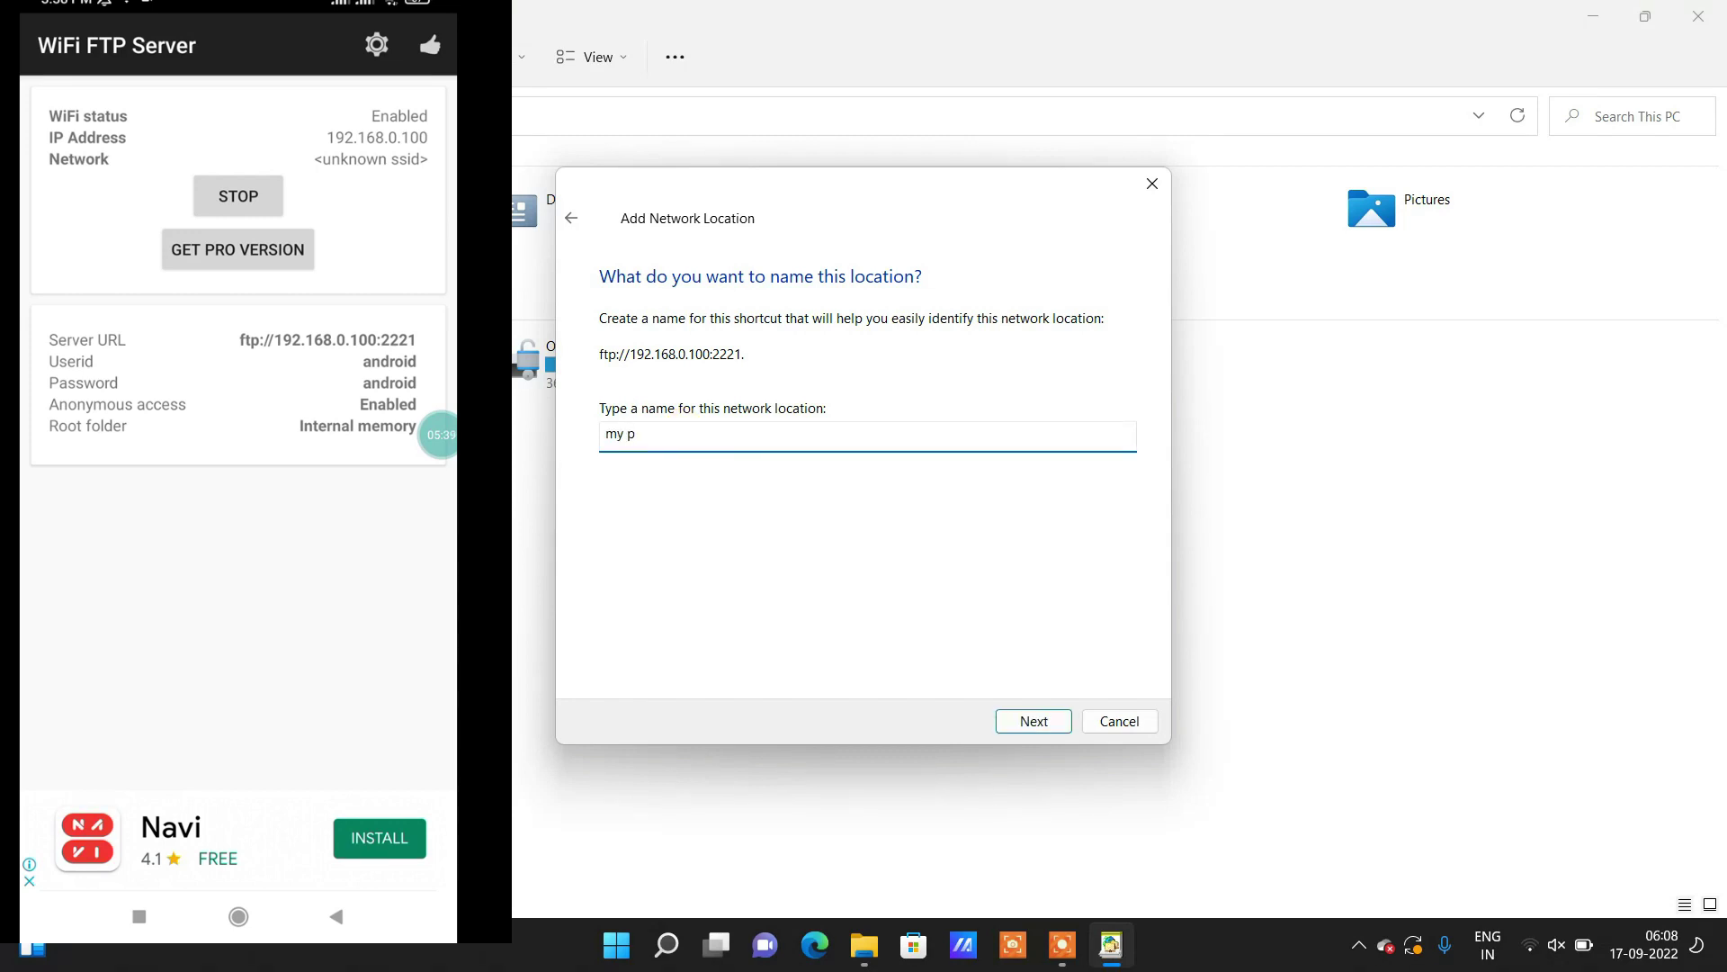
pyautogui.write('cc')
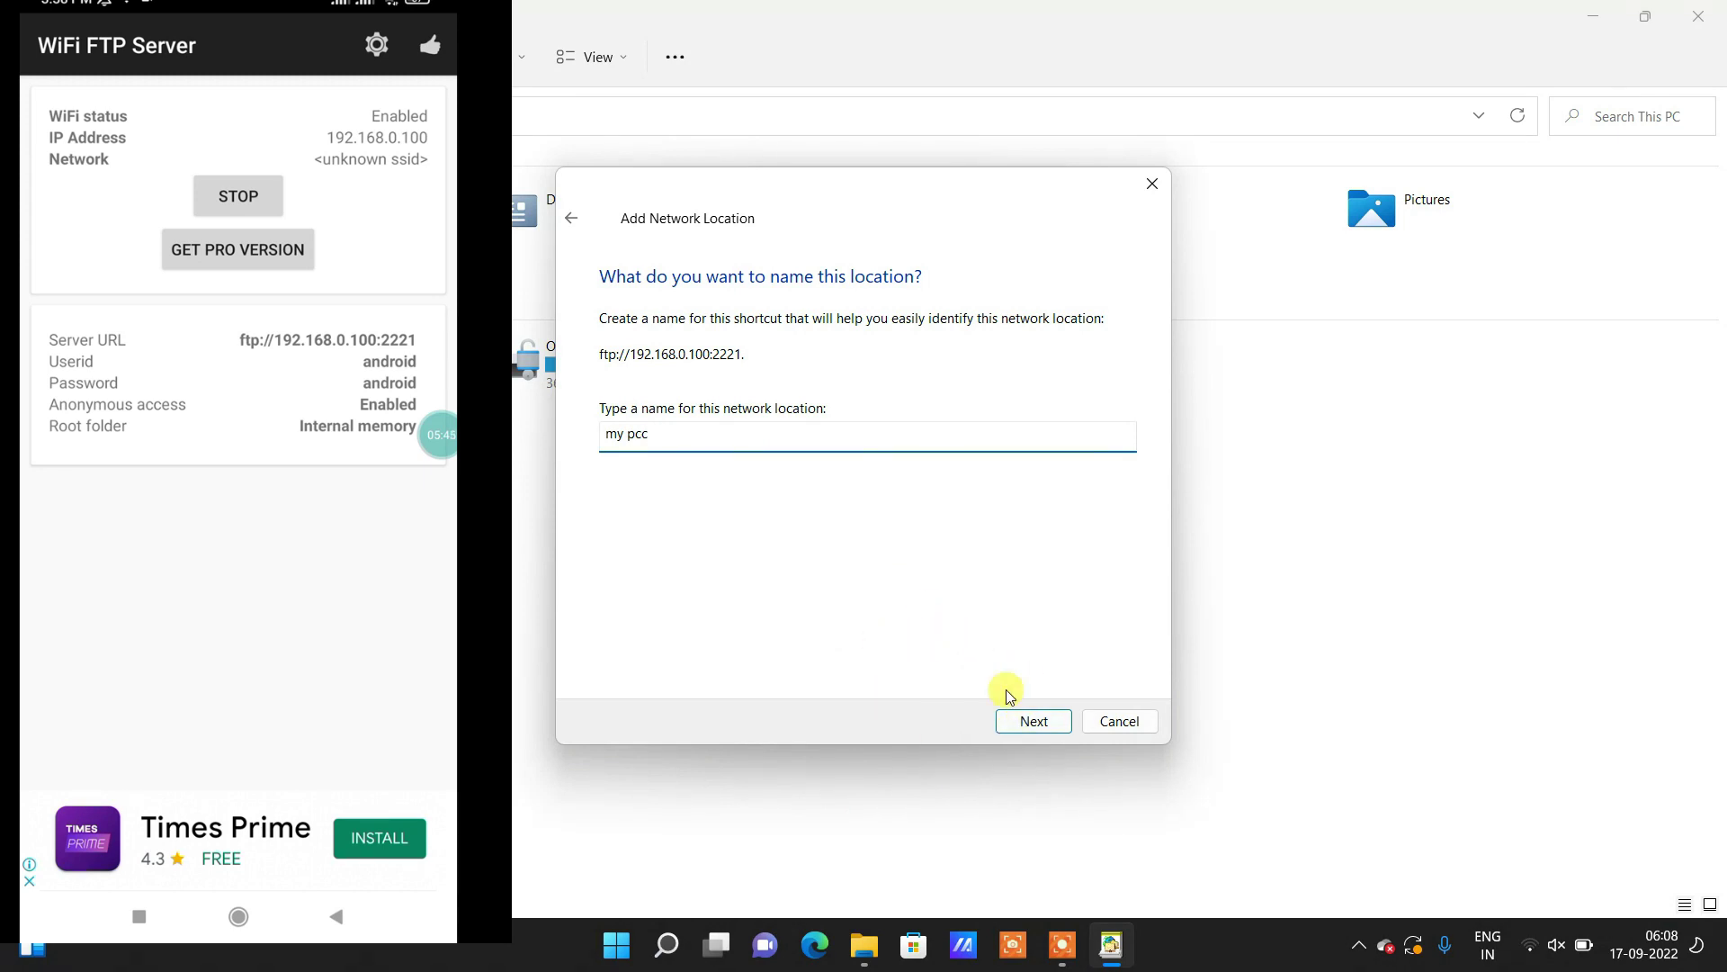
pyautogui.click(1033, 723)
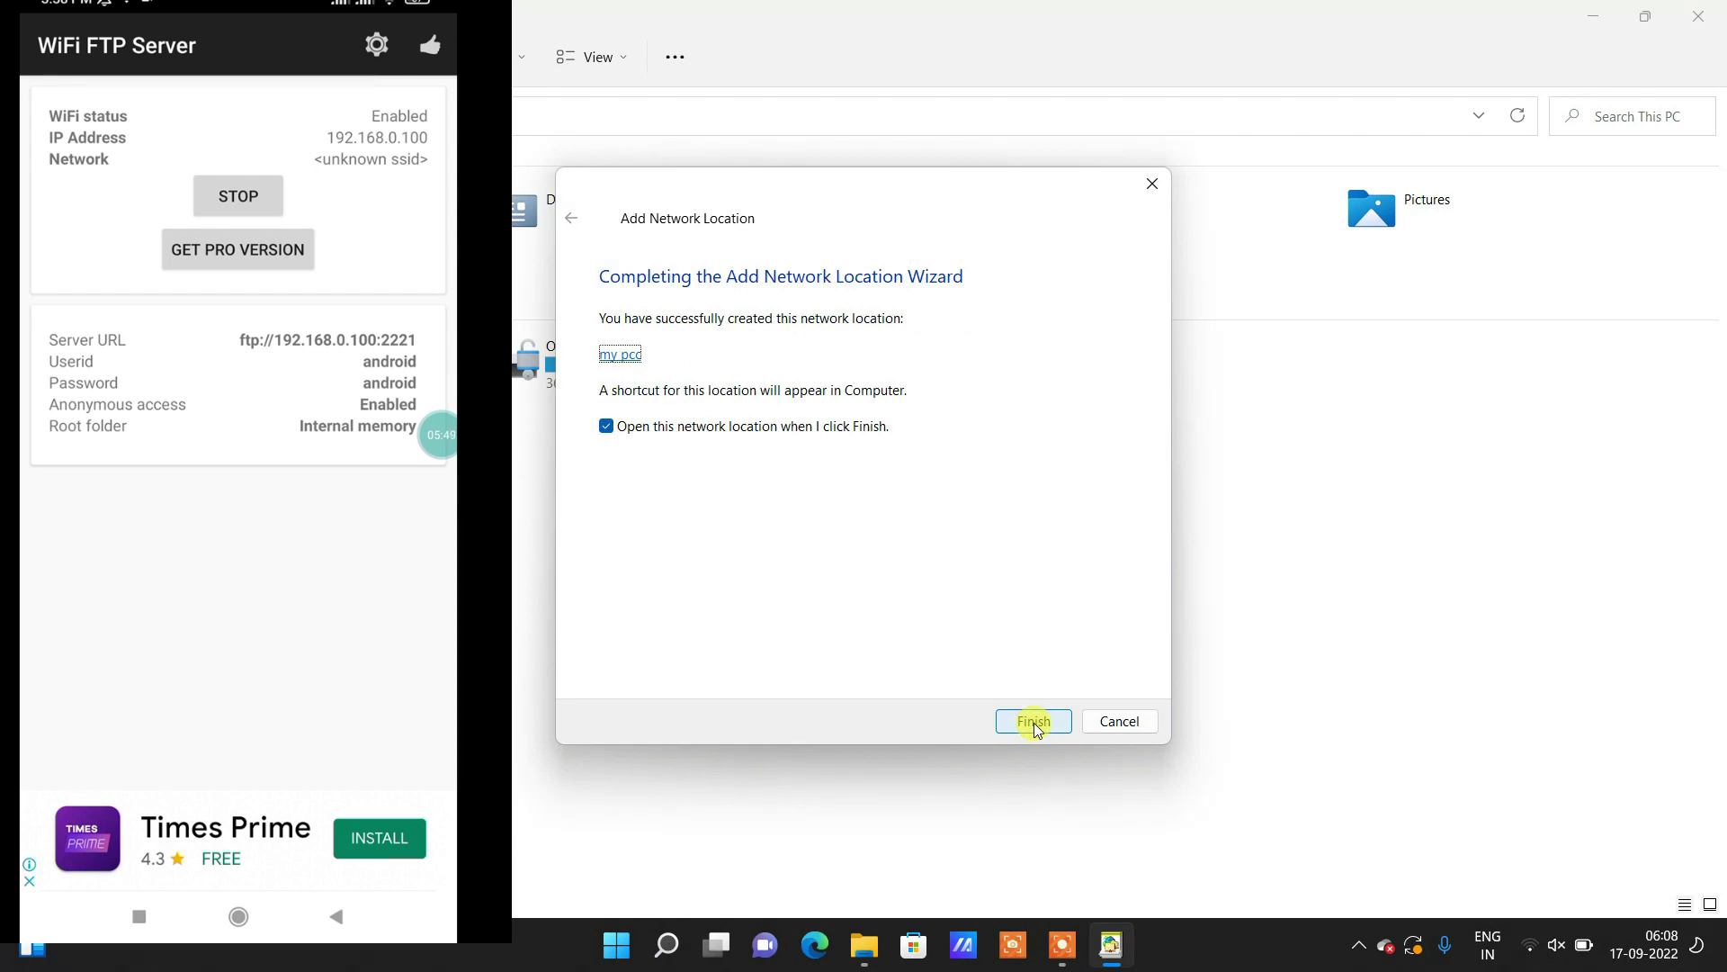
pyautogui.click(1034, 723)
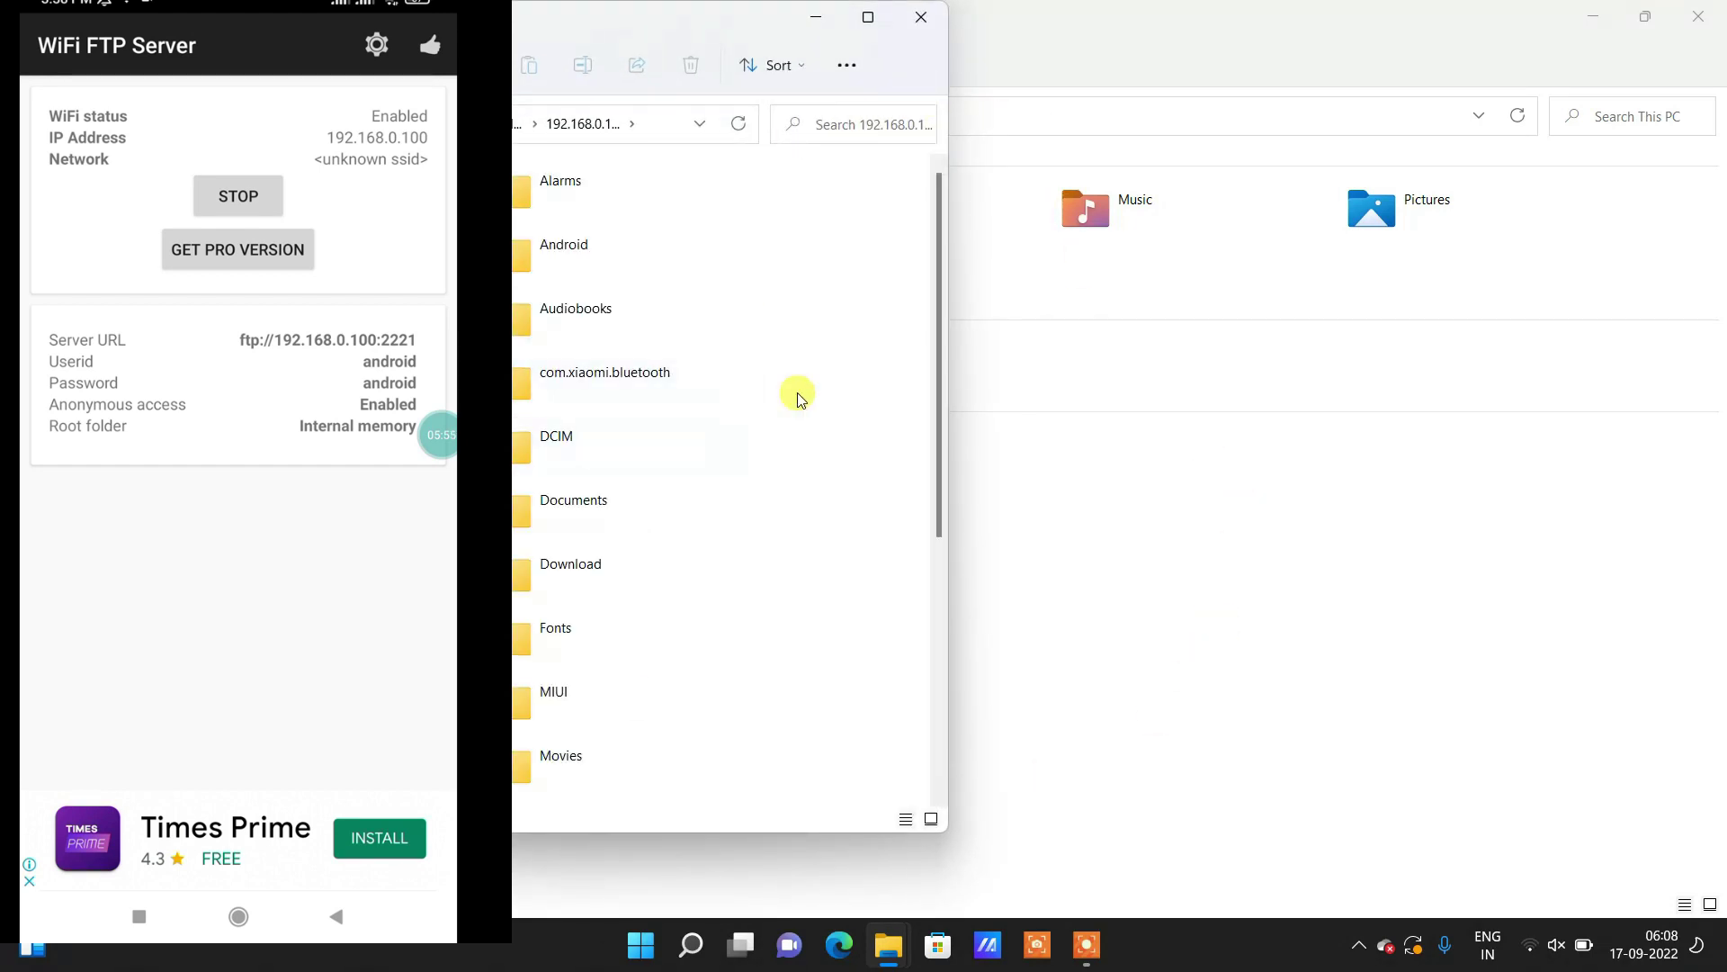
pyautogui.click(921, 16)
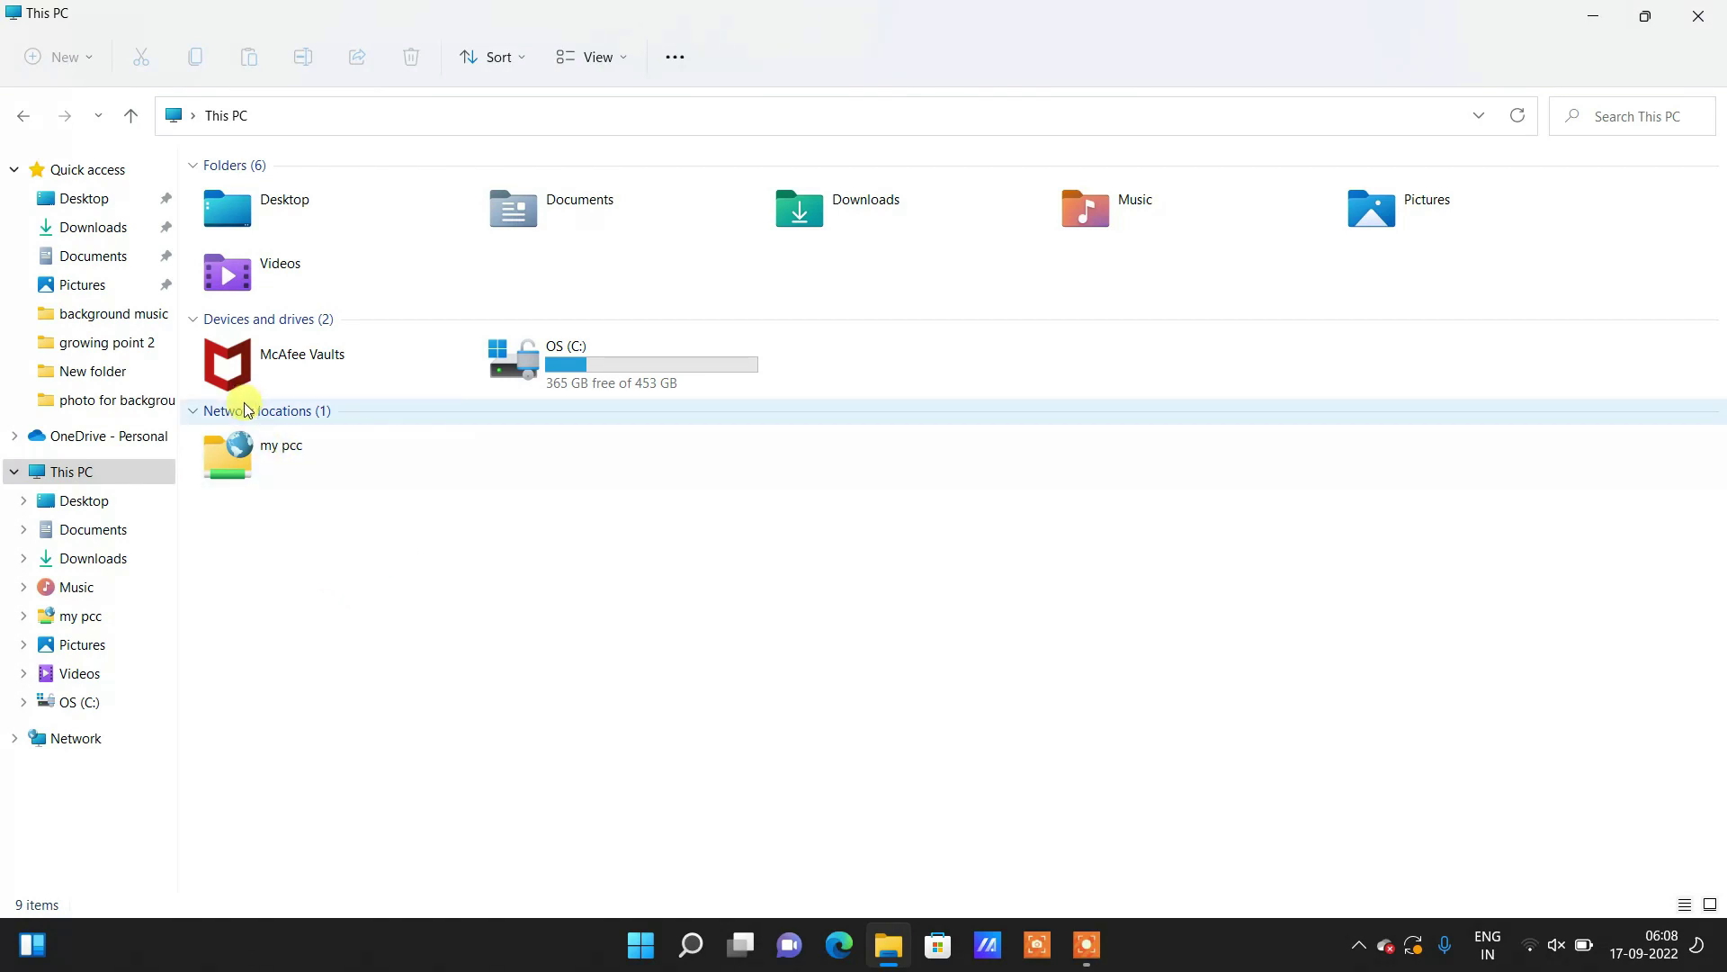
# Step: Open the Screenshots folder inside DCIM on the "my pcc" network location
pyautogui.doubleClick(337, 458)
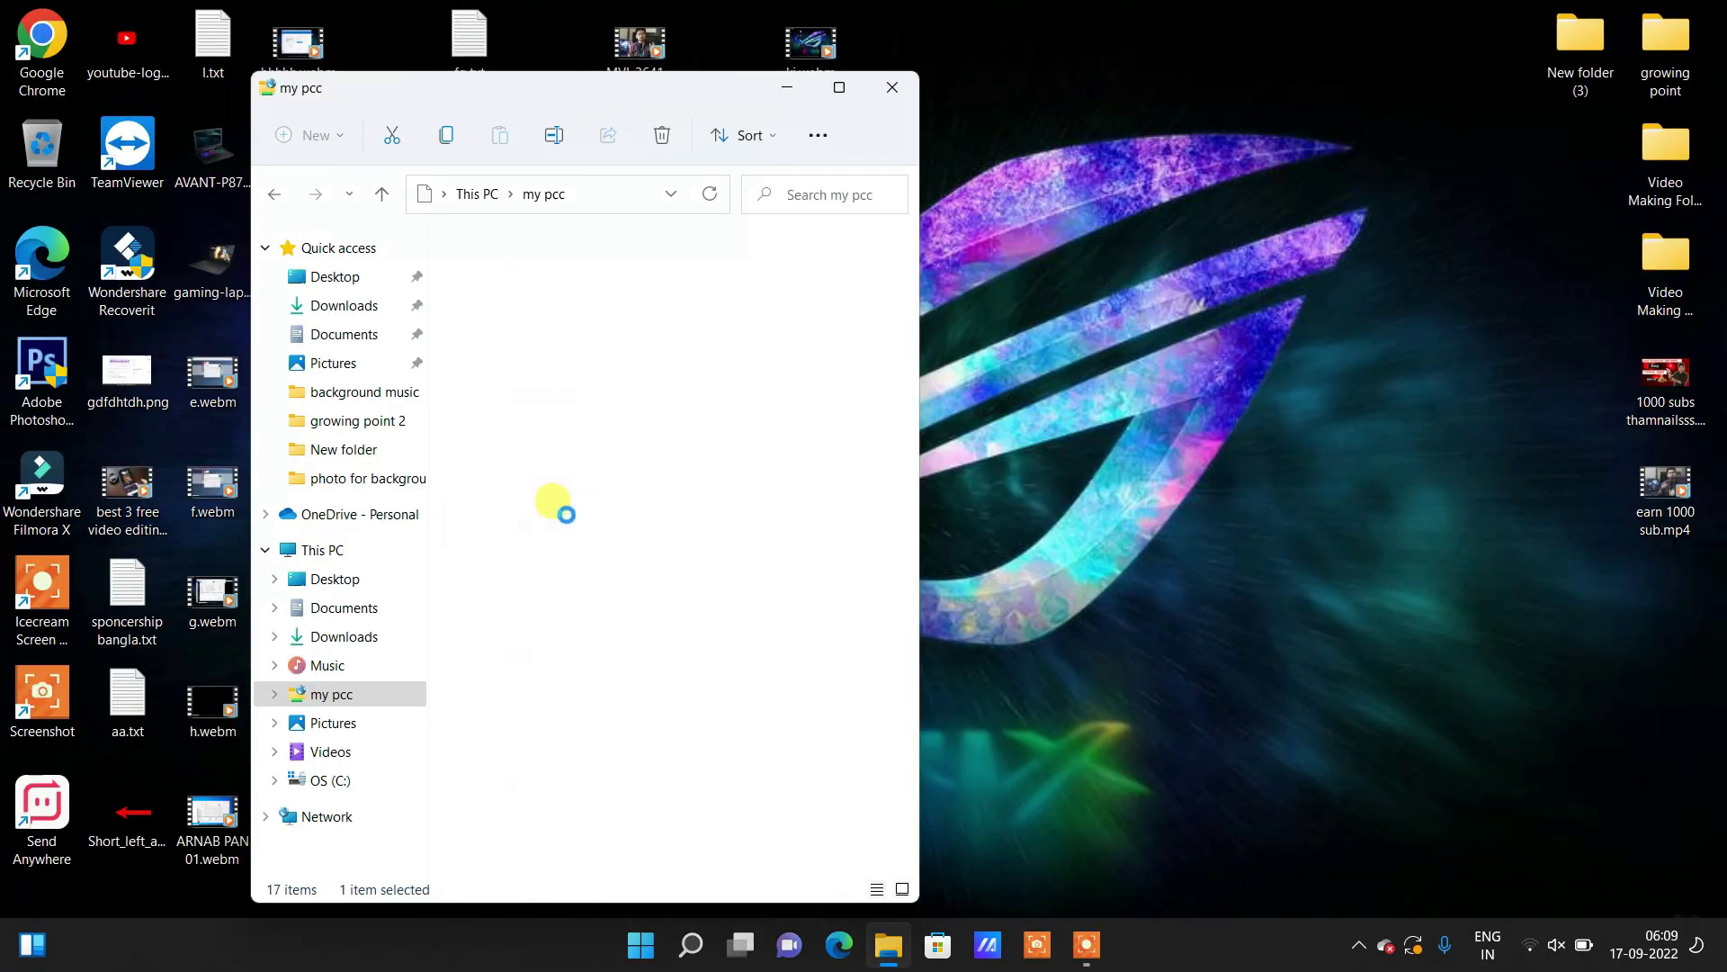
pyautogui.doubleClick(555, 501)
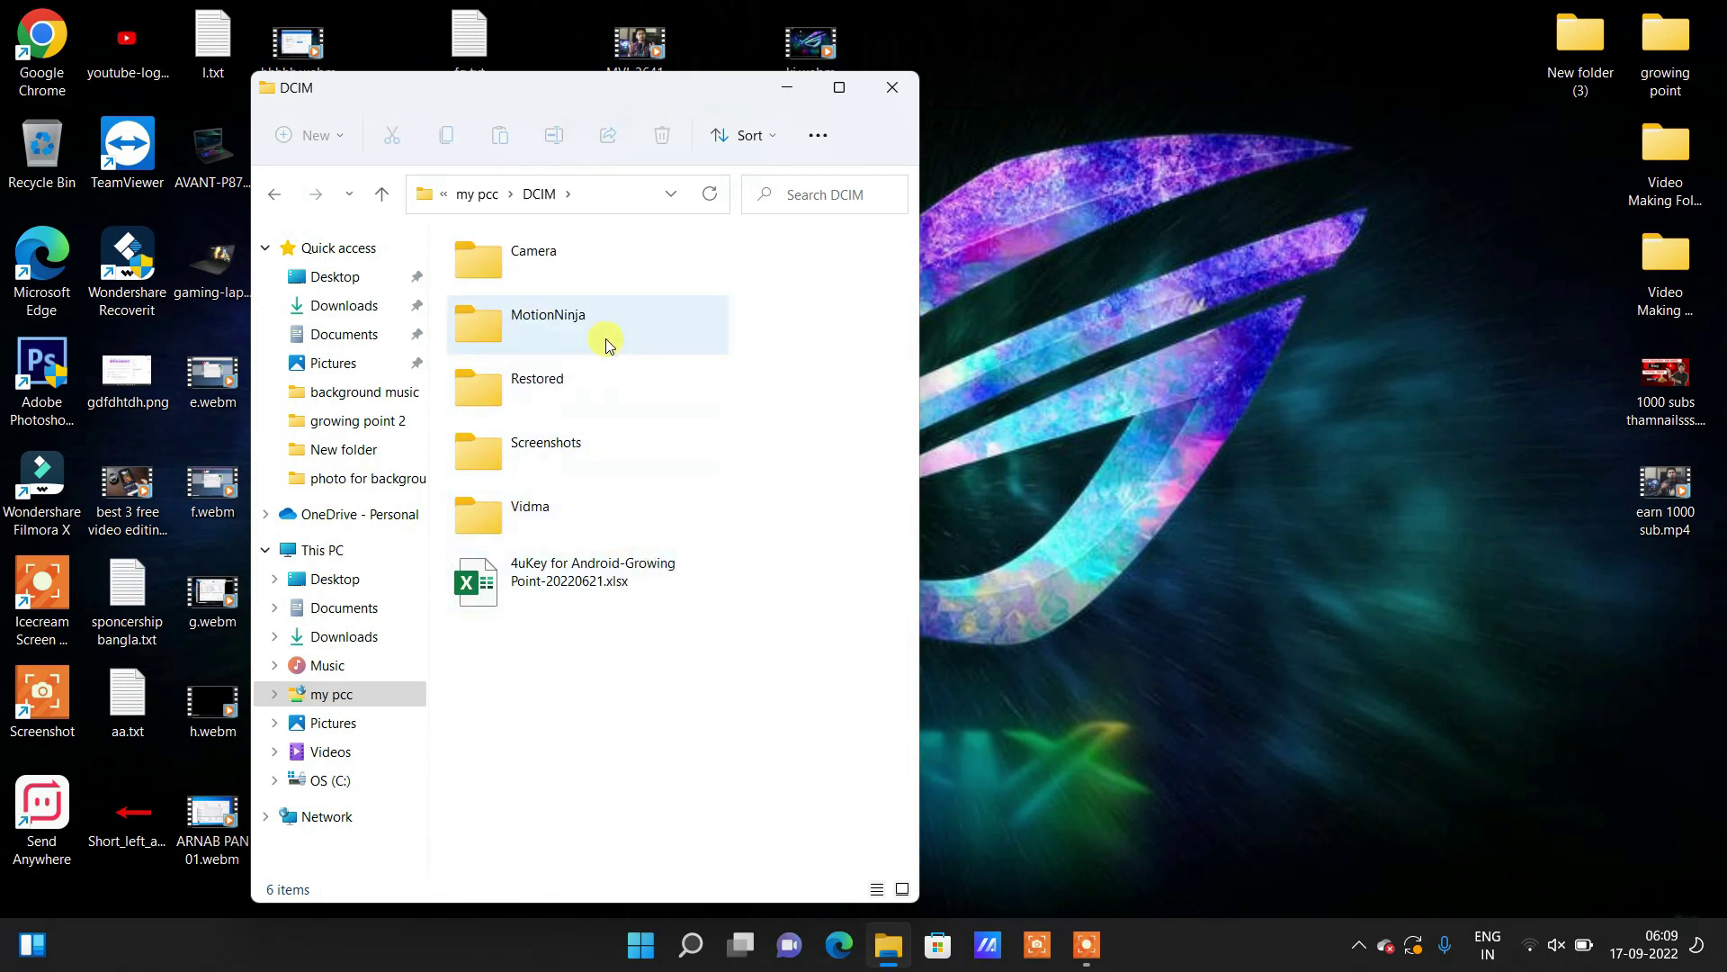
pyautogui.click(585, 449)
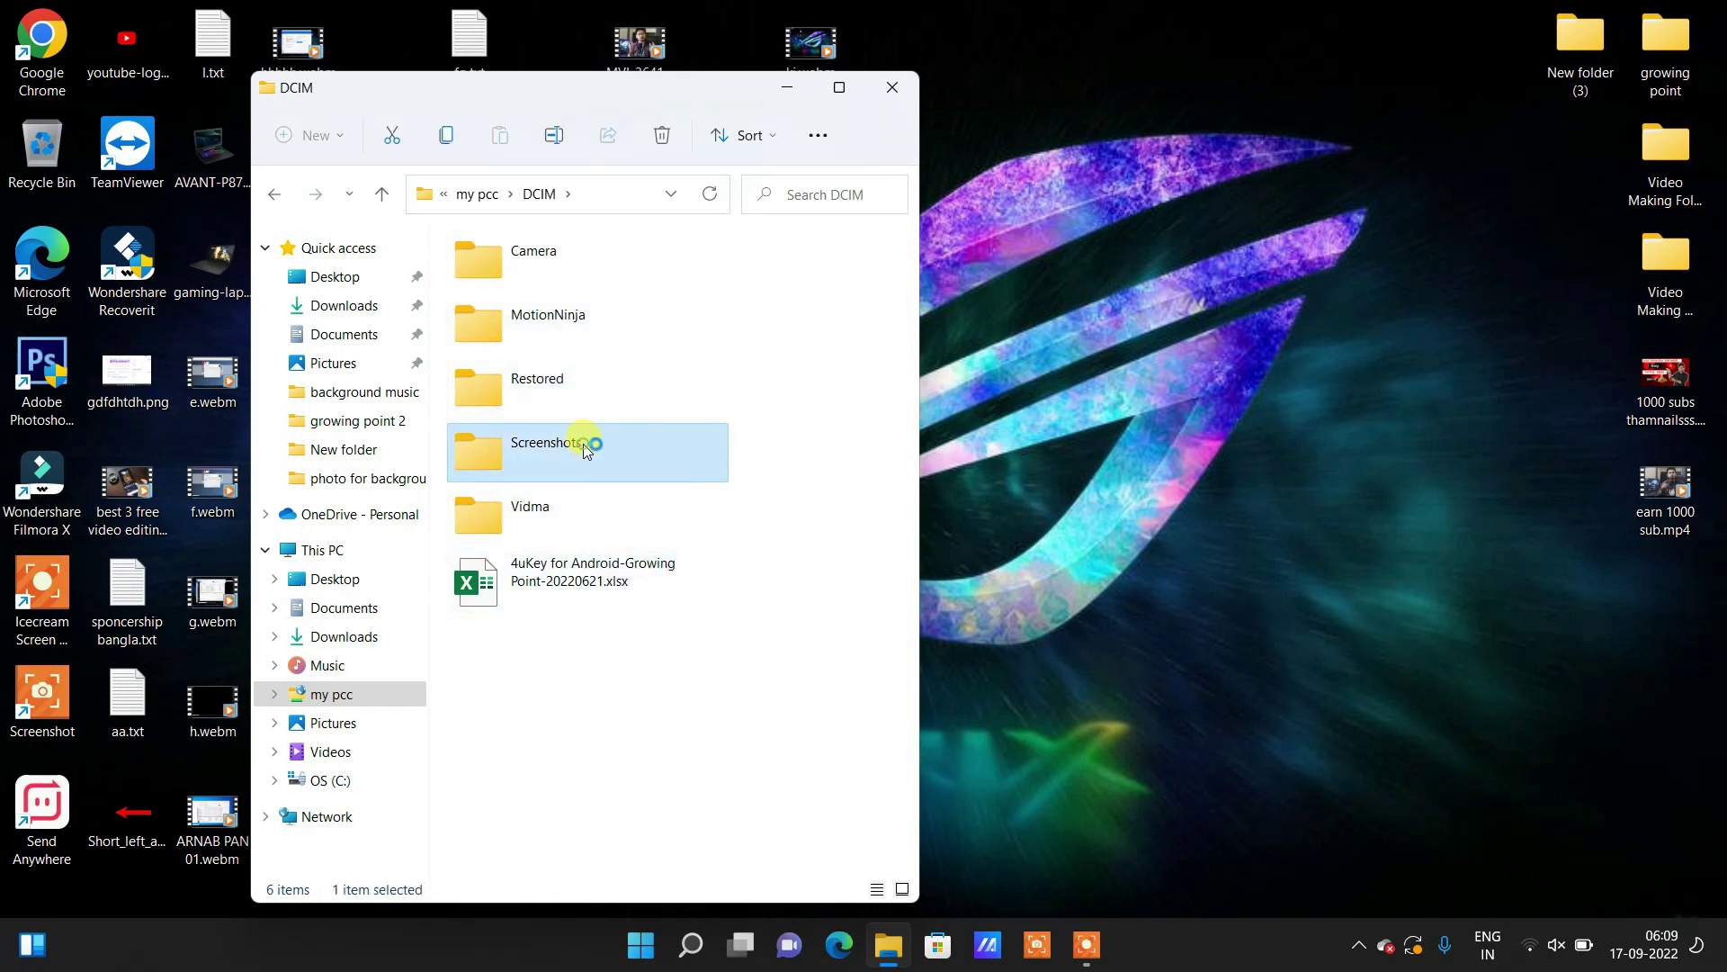
pyautogui.doubleClick(628, 441)
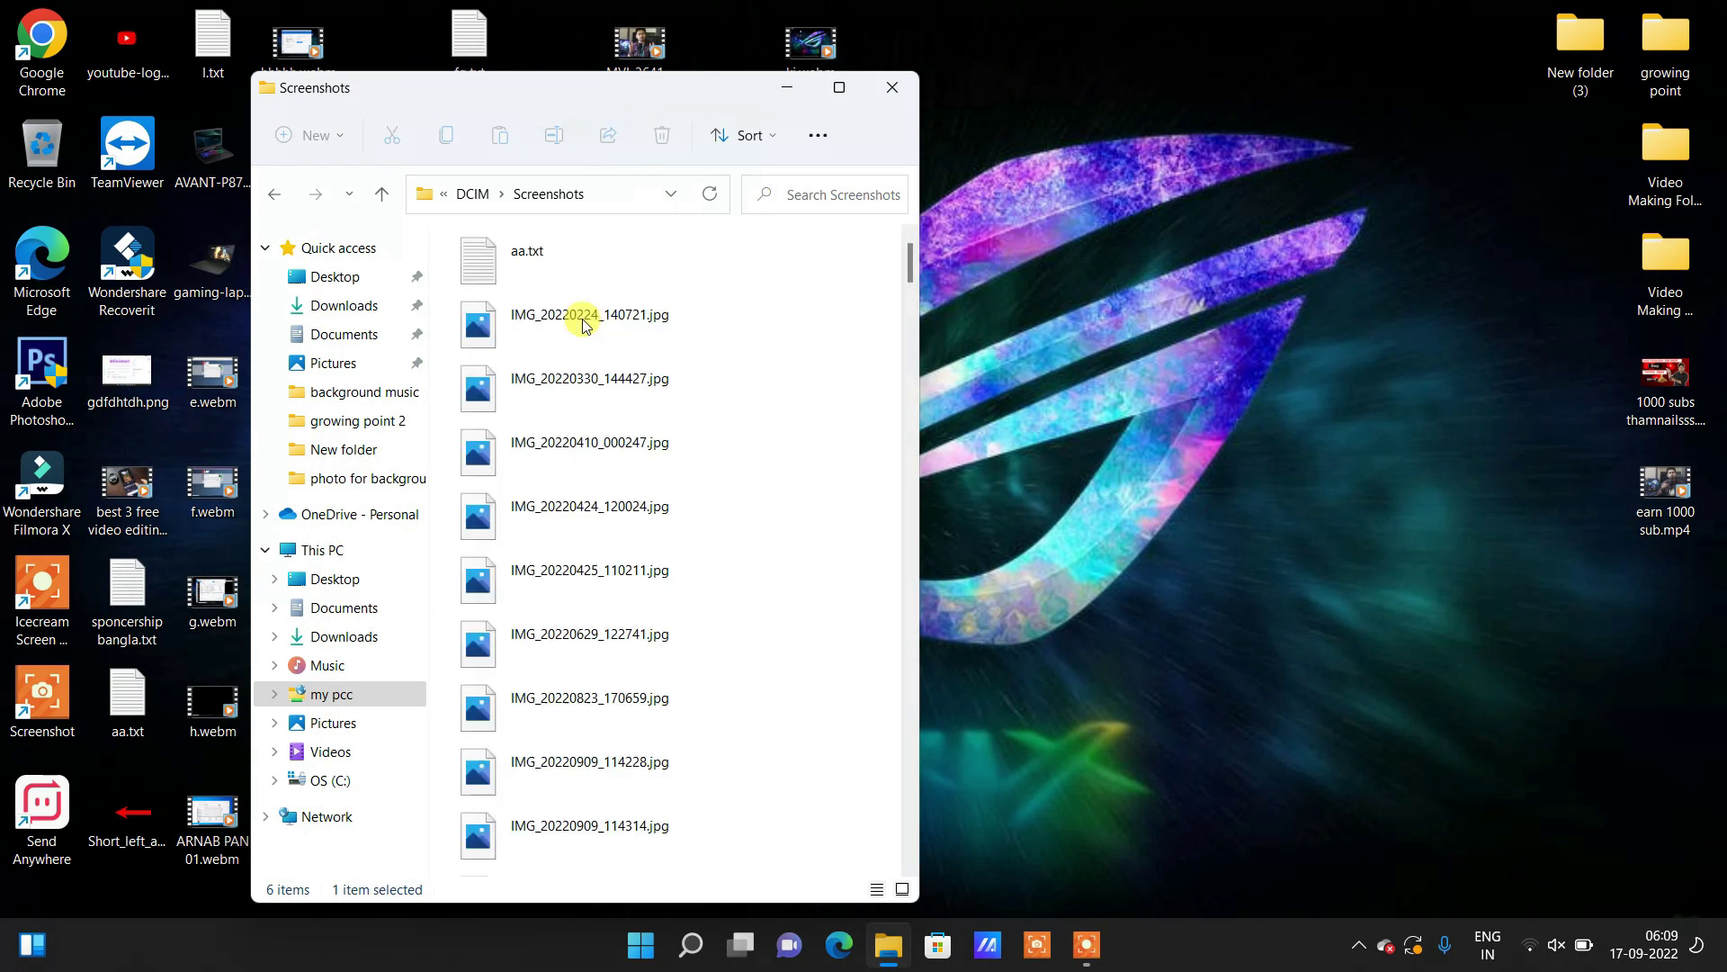
# Step: Copy IMG_20220224_140721.jpg from the phone's Screenshots folder to the desktop
pyautogui.click(620, 329)
pyautogui.rightClick(621, 329)
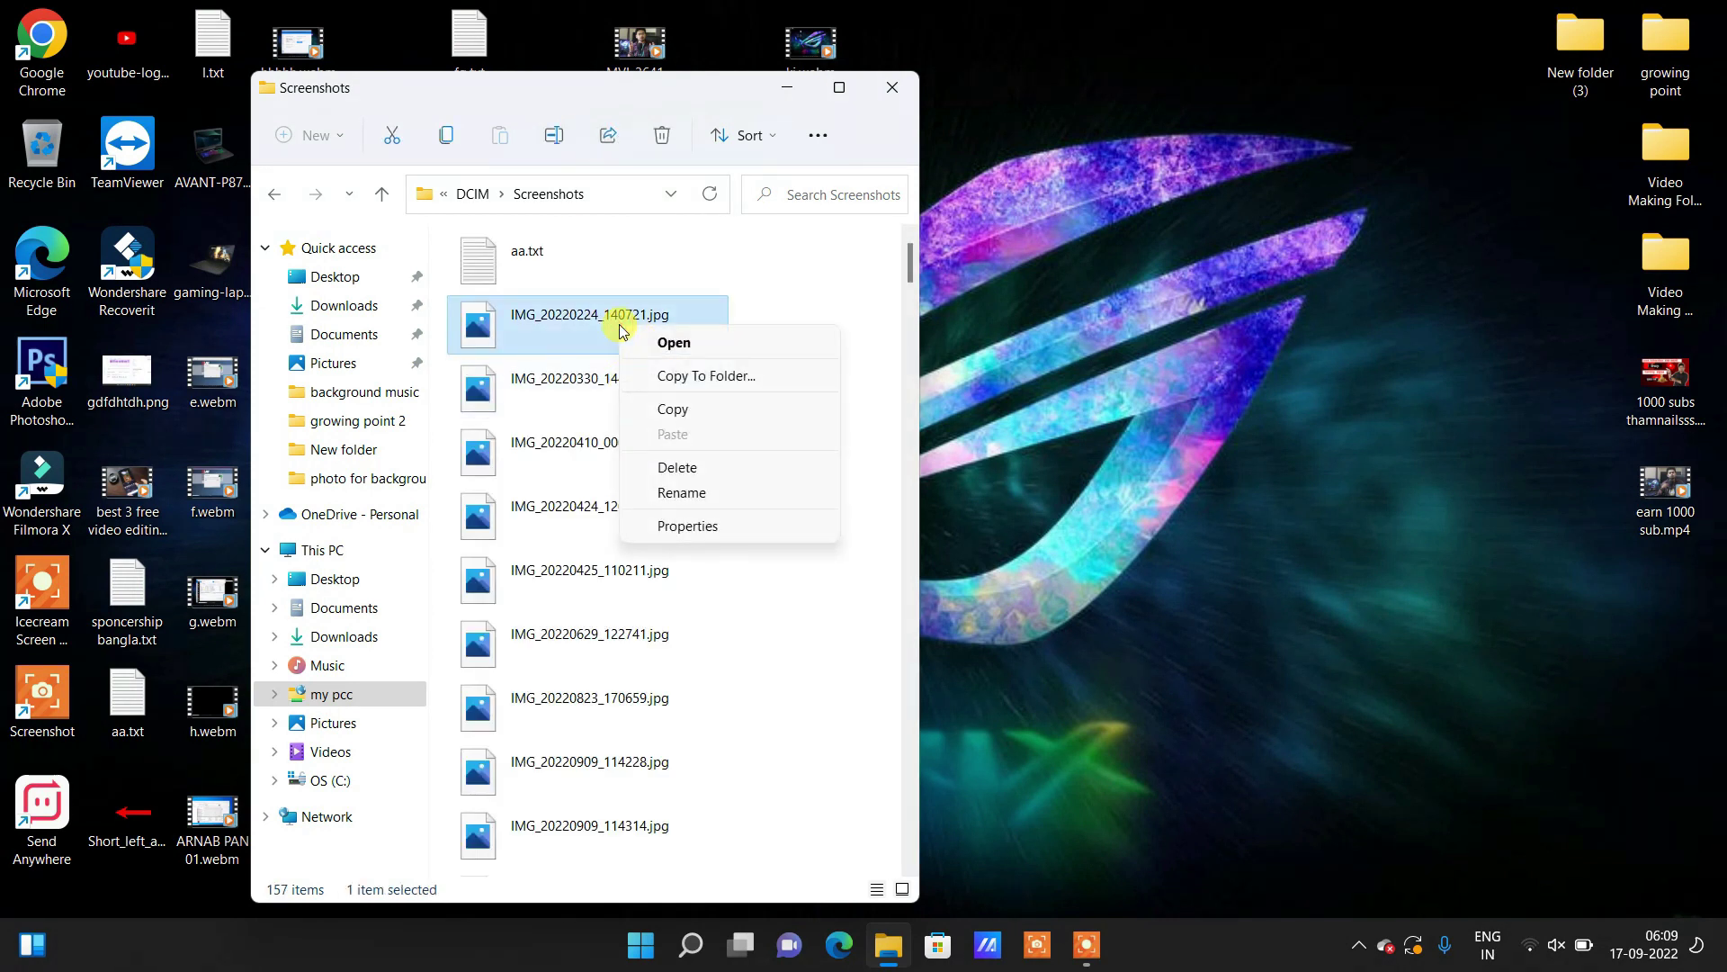
pyautogui.click(652, 410)
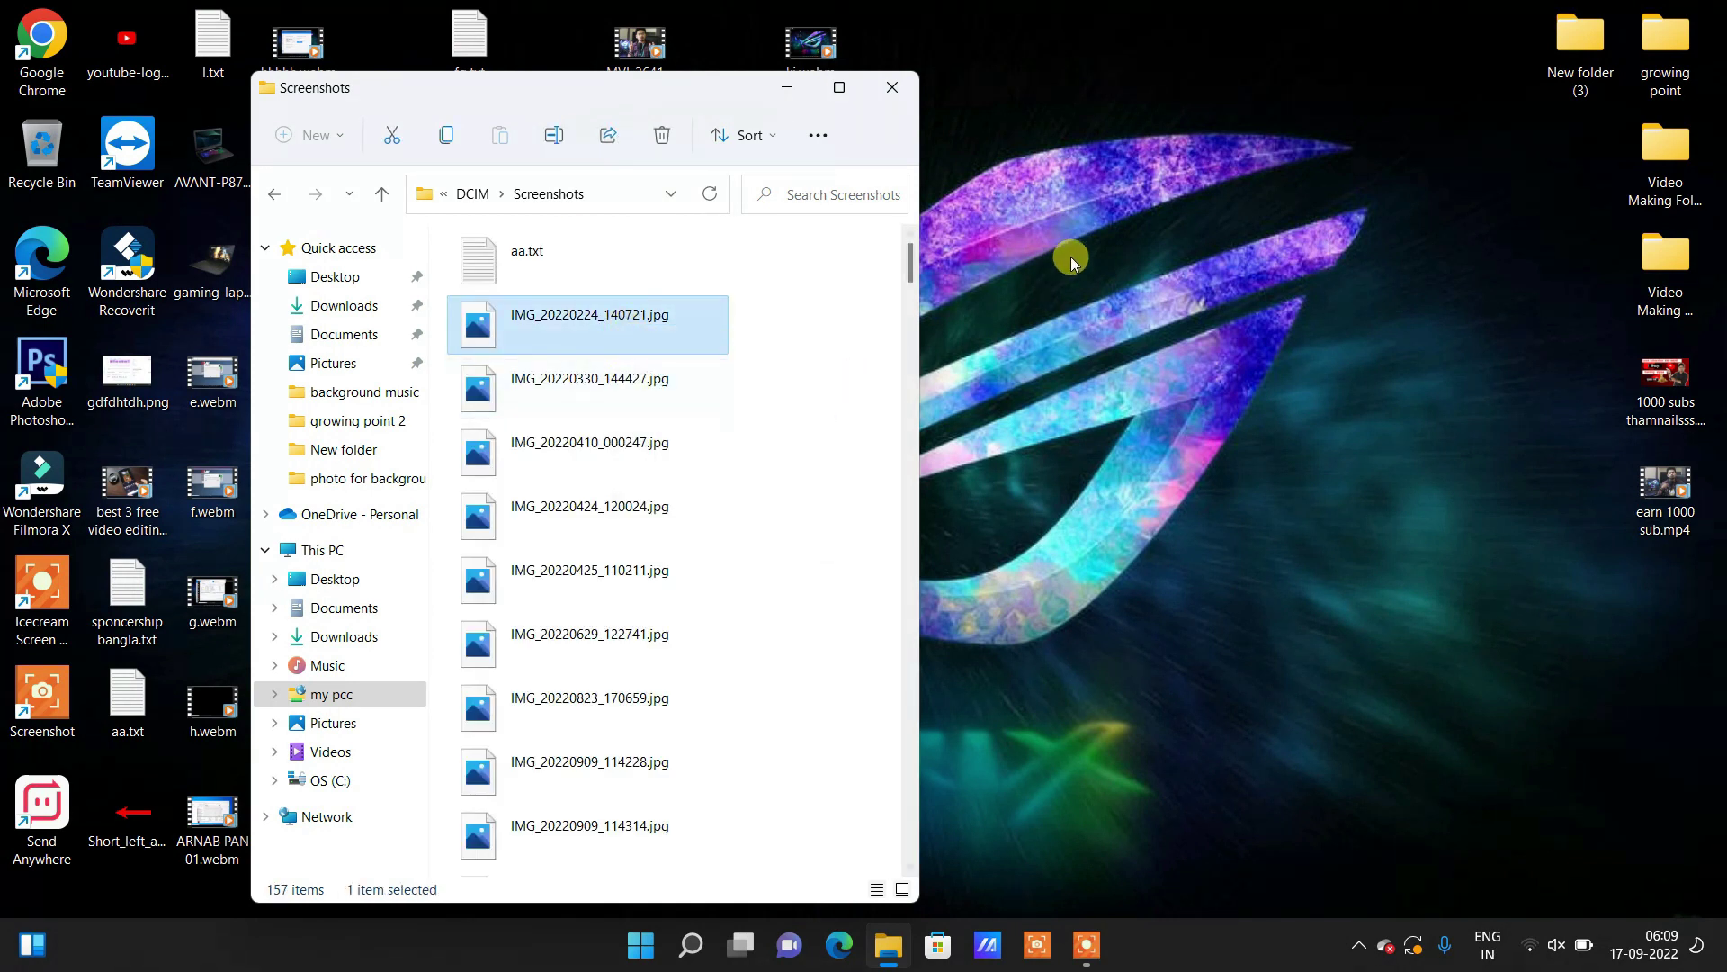
pyautogui.click(1184, 225)
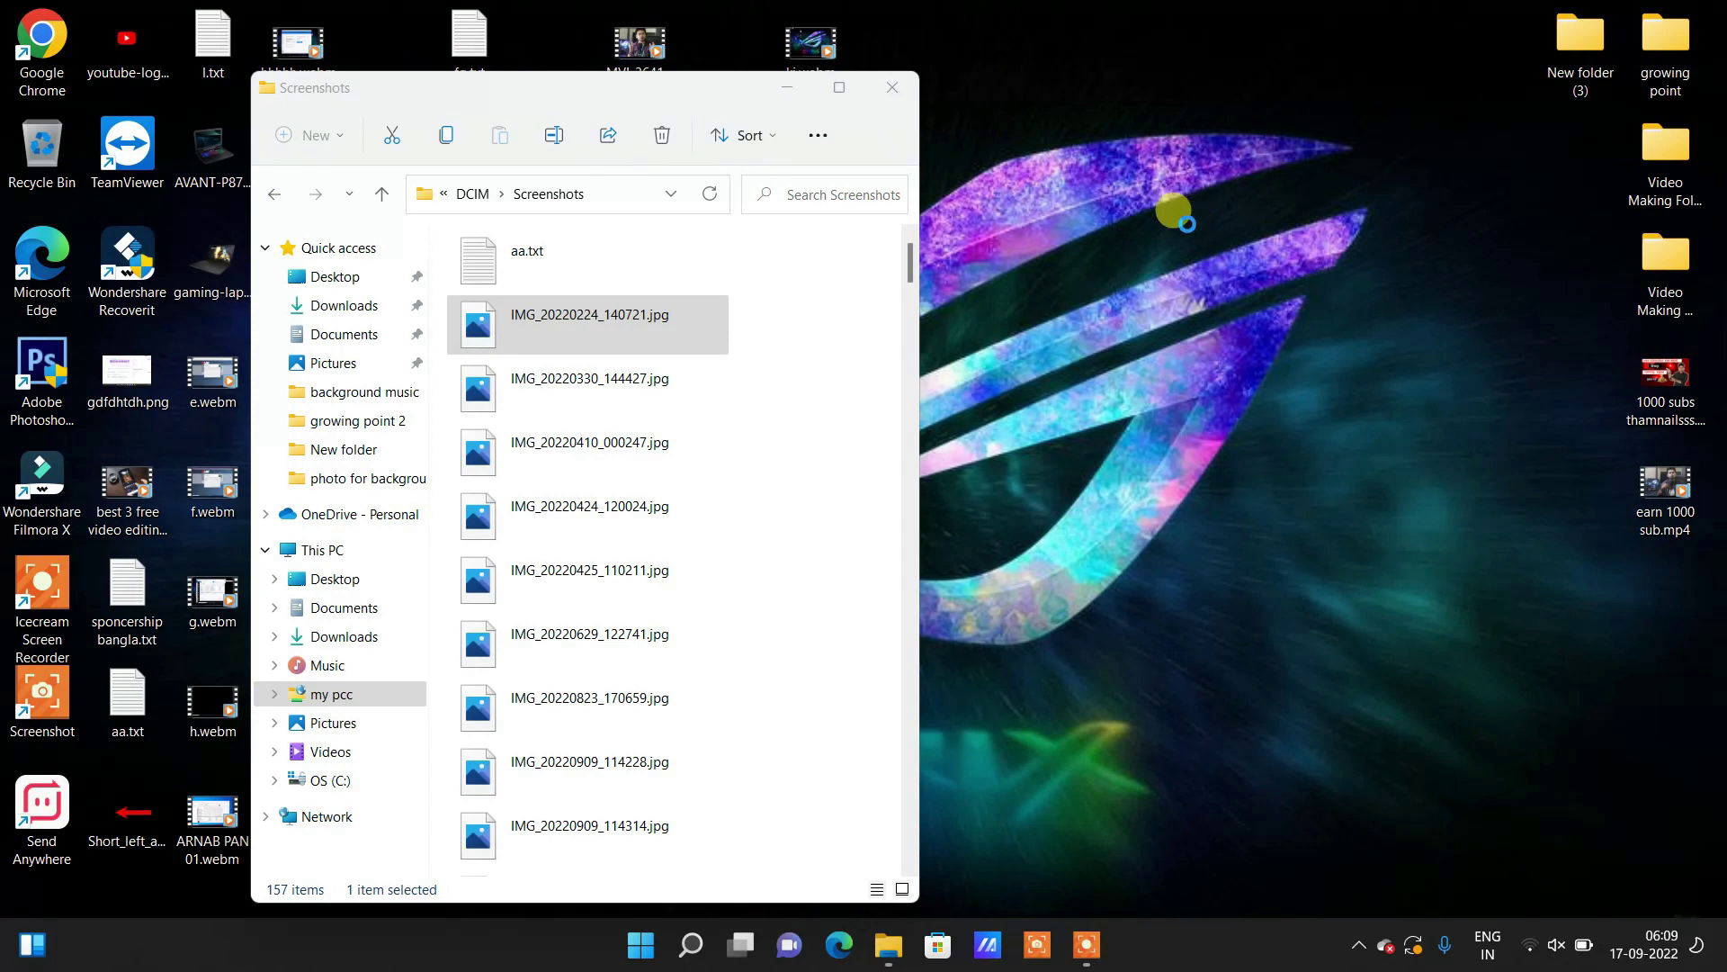
pyautogui.rightClick(1199, 235)
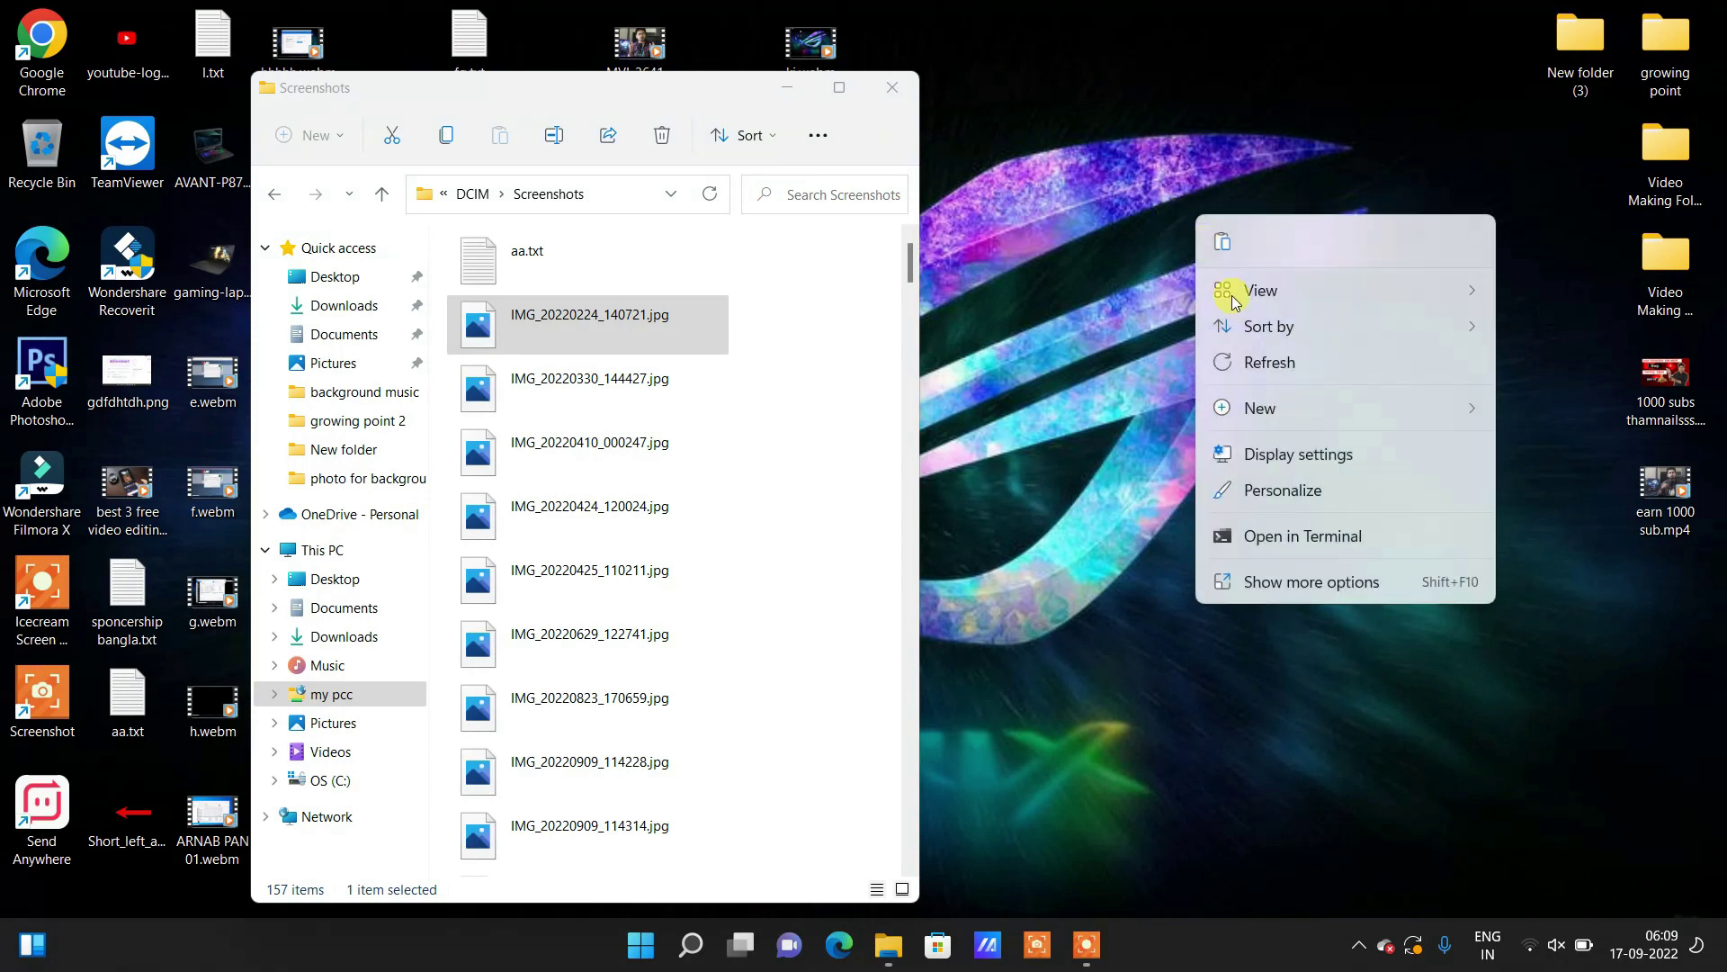
pyautogui.click(1219, 242)
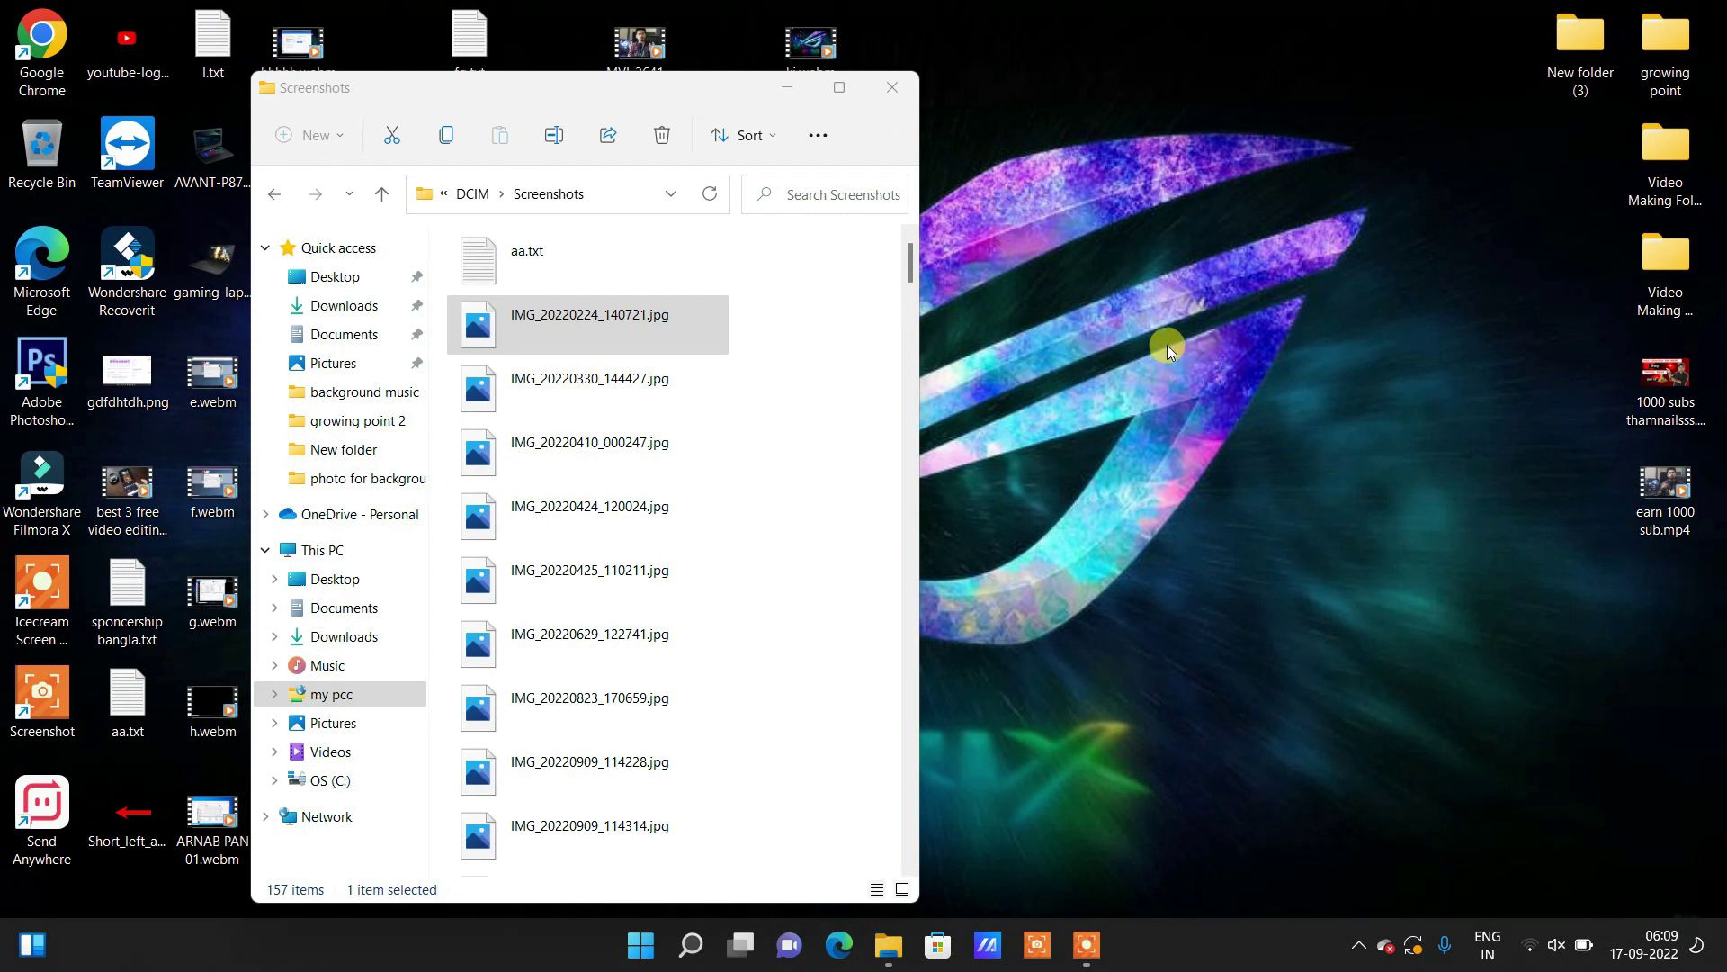
# Step: Copy Short_left_arrow_-_red.png from the desktop into the phone's Screenshots folder on "my pcc"
pyautogui.click(122, 807)
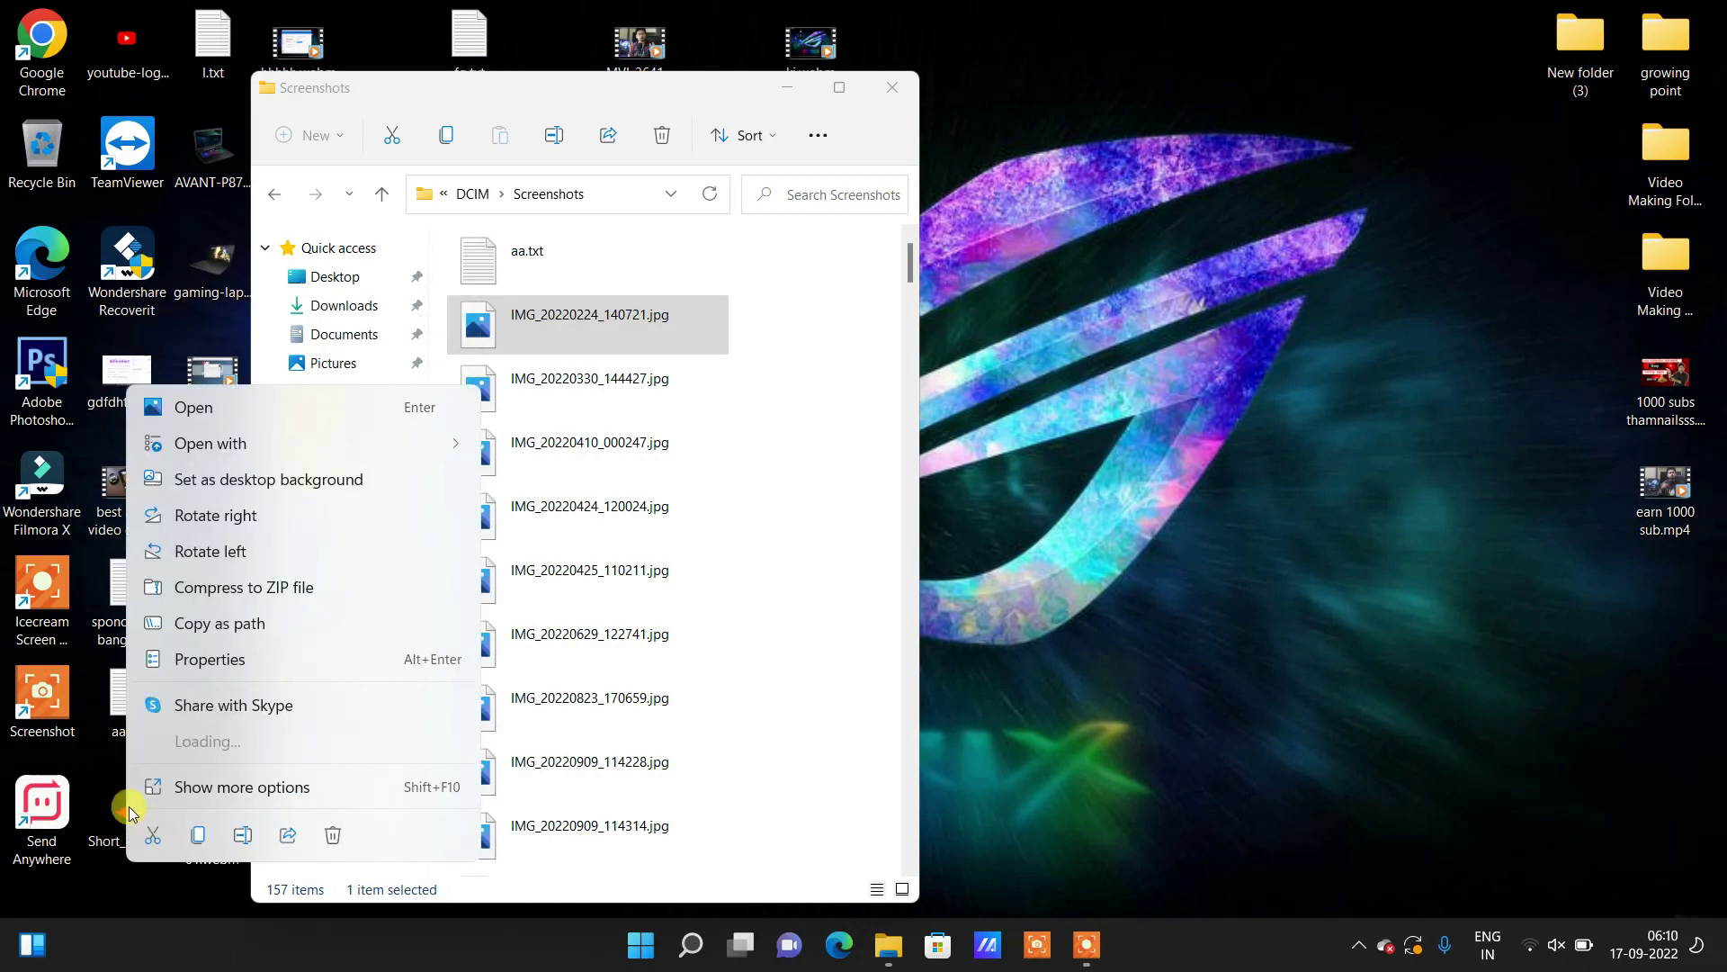
pyautogui.click(201, 838)
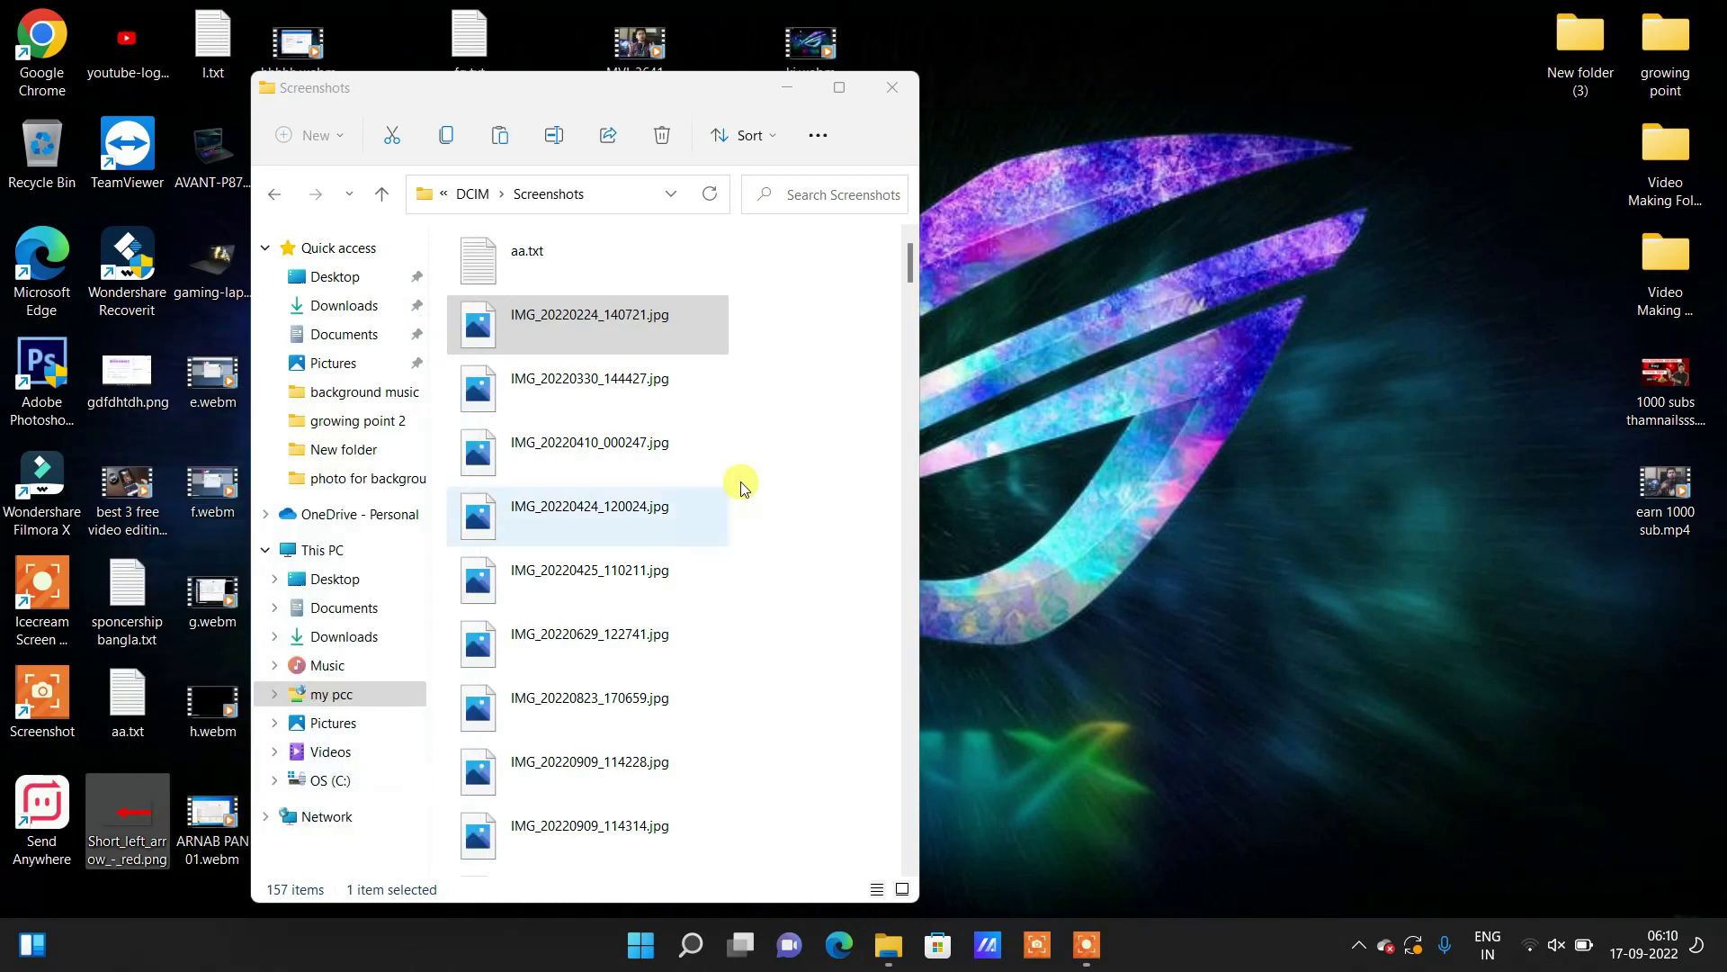
pyautogui.rightClick(684, 416)
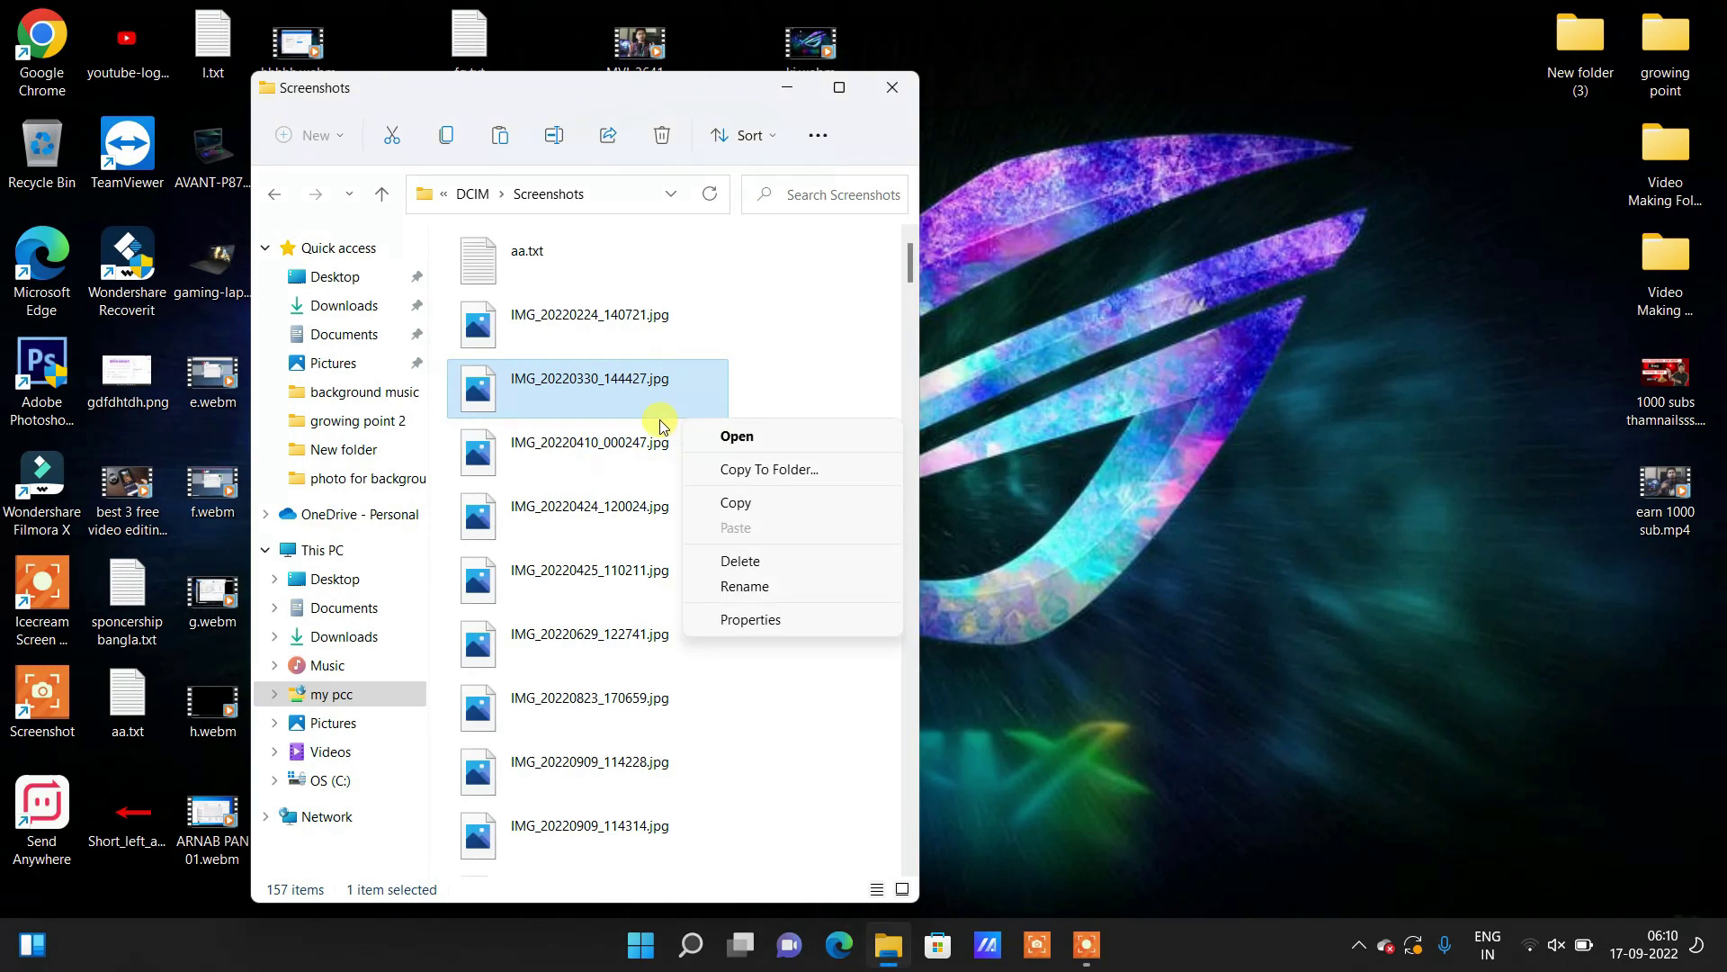
pyautogui.rightClick(665, 420)
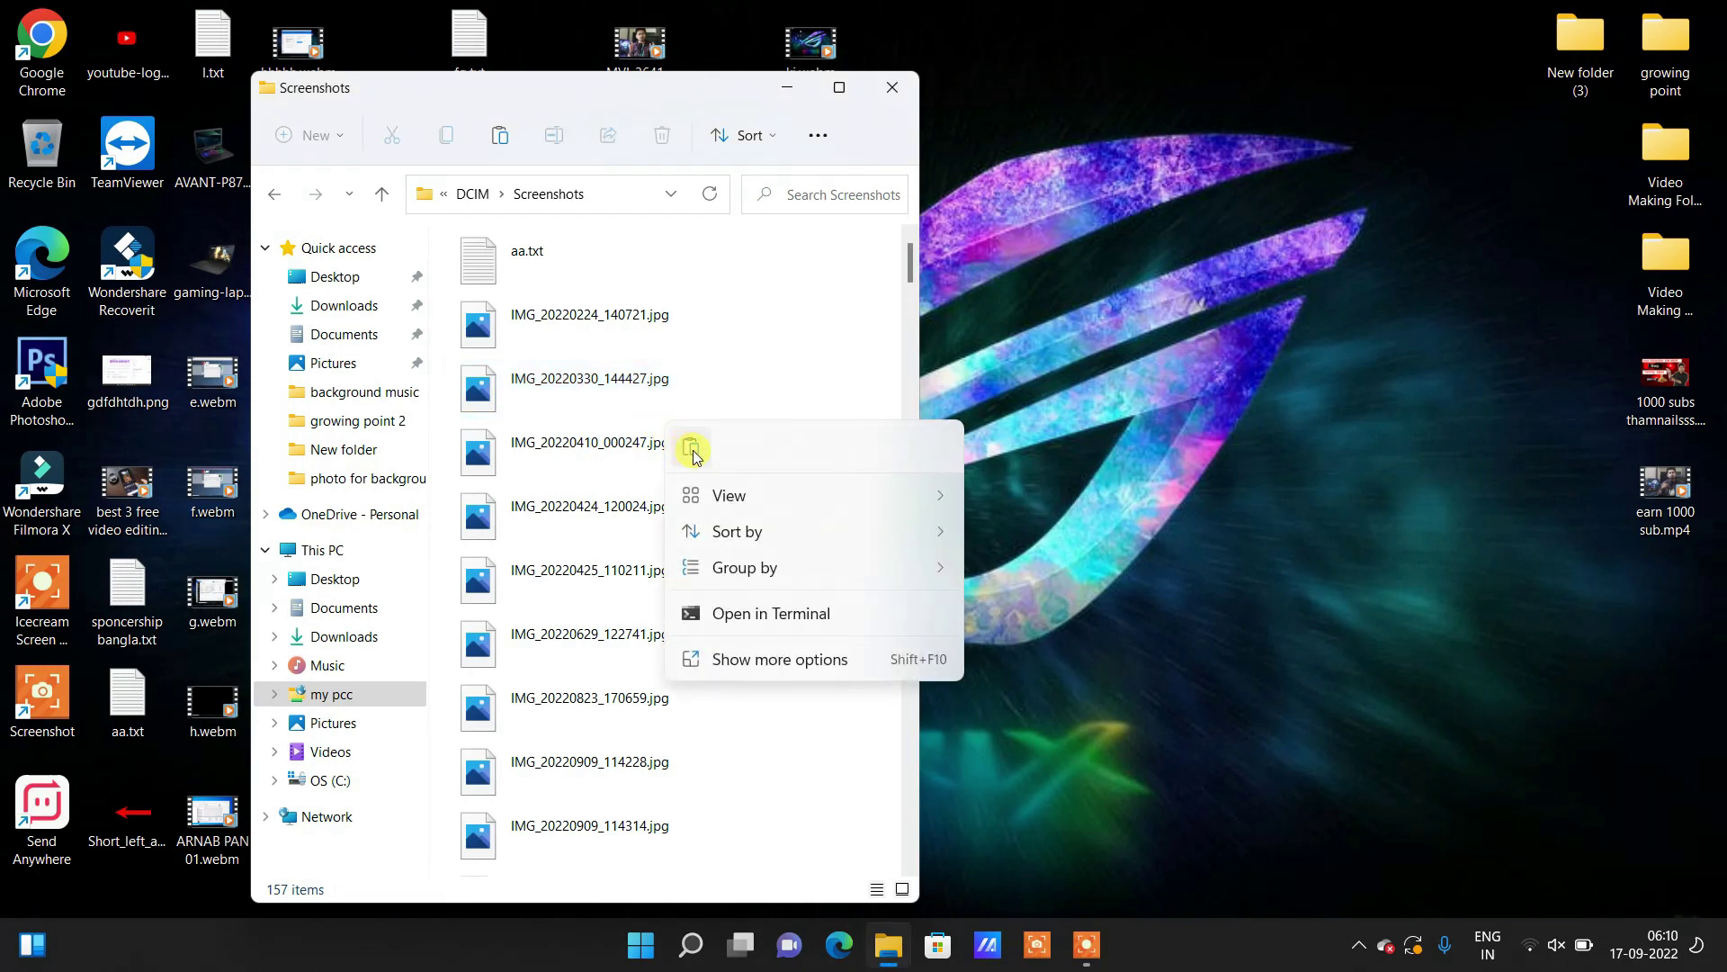
pyautogui.click(693, 450)
pyautogui.moveTo(911, 268); pyautogui.dragTo(953, 267)
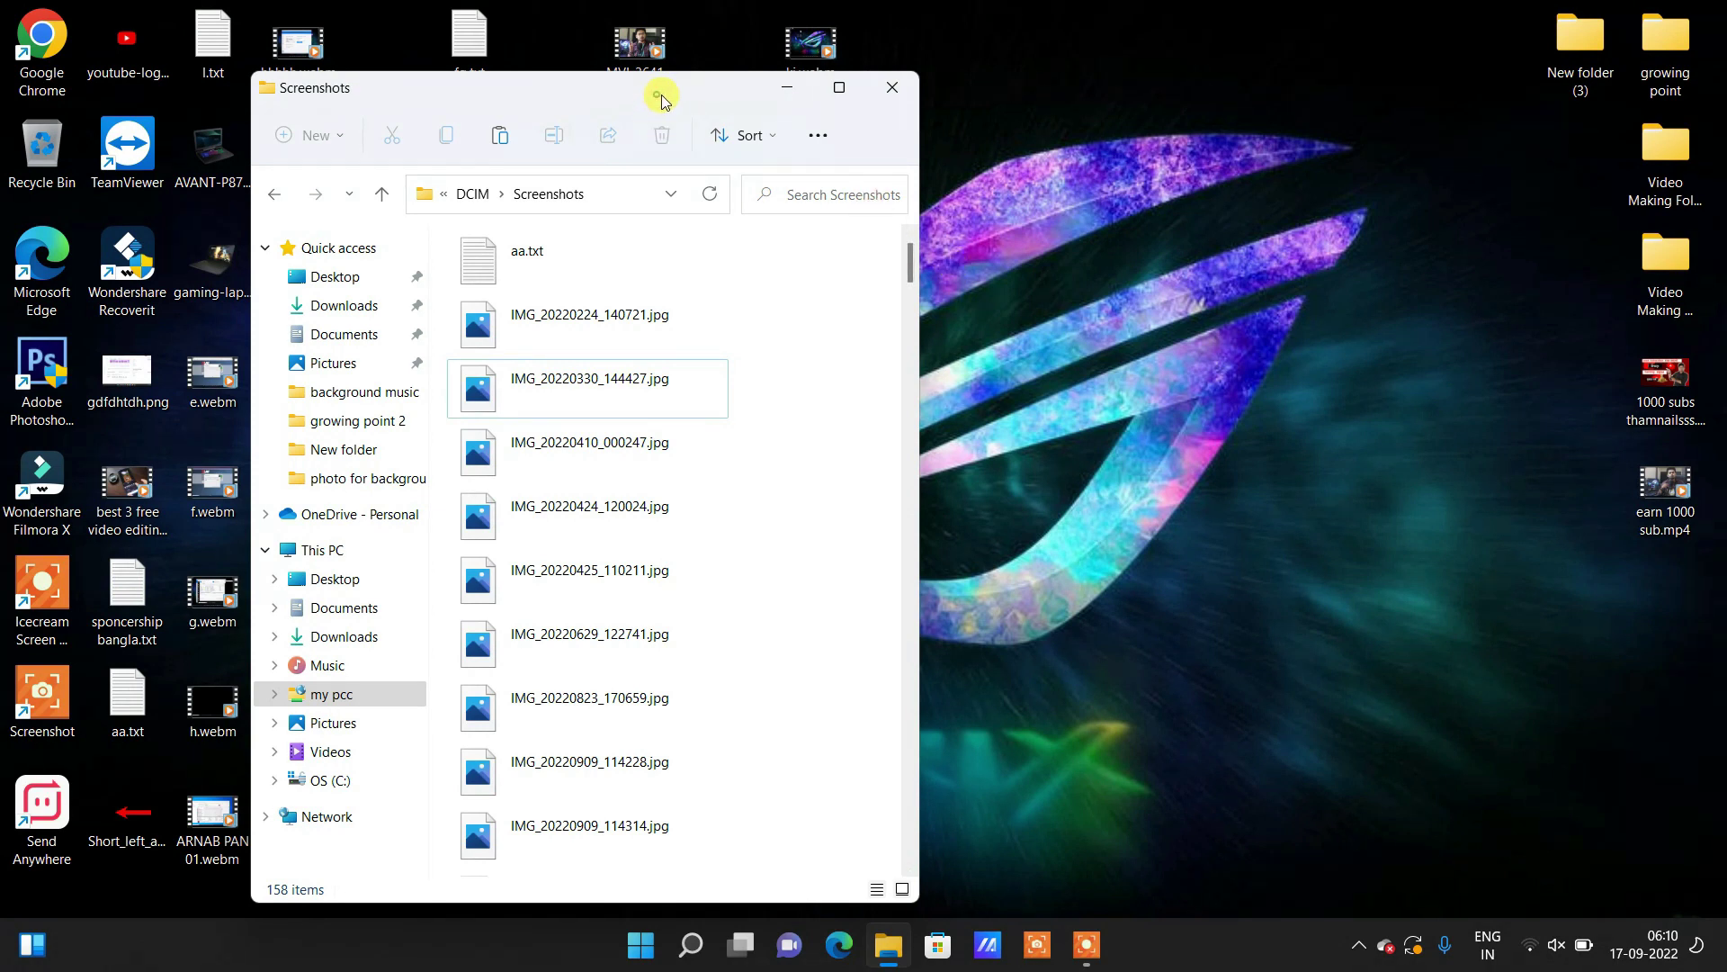
# Step: Move the File Explorer window aside to uncover the desktop icons, and finally close it
pyautogui.moveTo(659, 94); pyautogui.dragTo(1082, 69)
pyautogui.click(596, 217)
pyautogui.rightClick(597, 217)
pyautogui.click(628, 359)
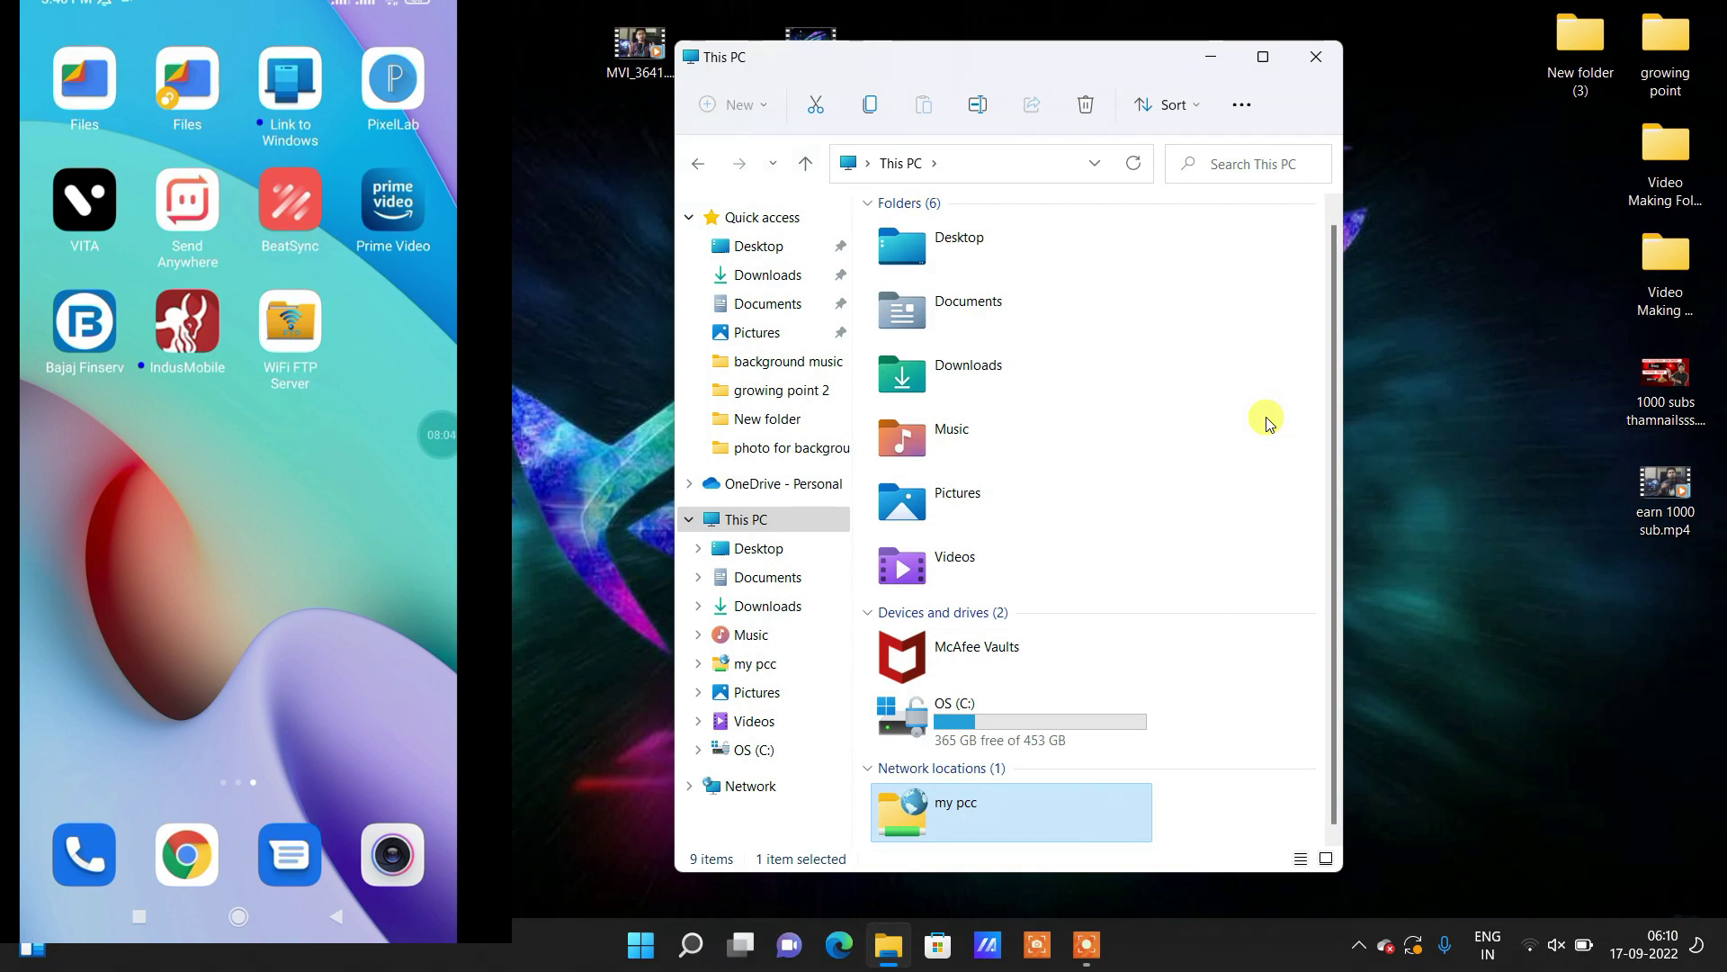
pyautogui.click(1317, 55)
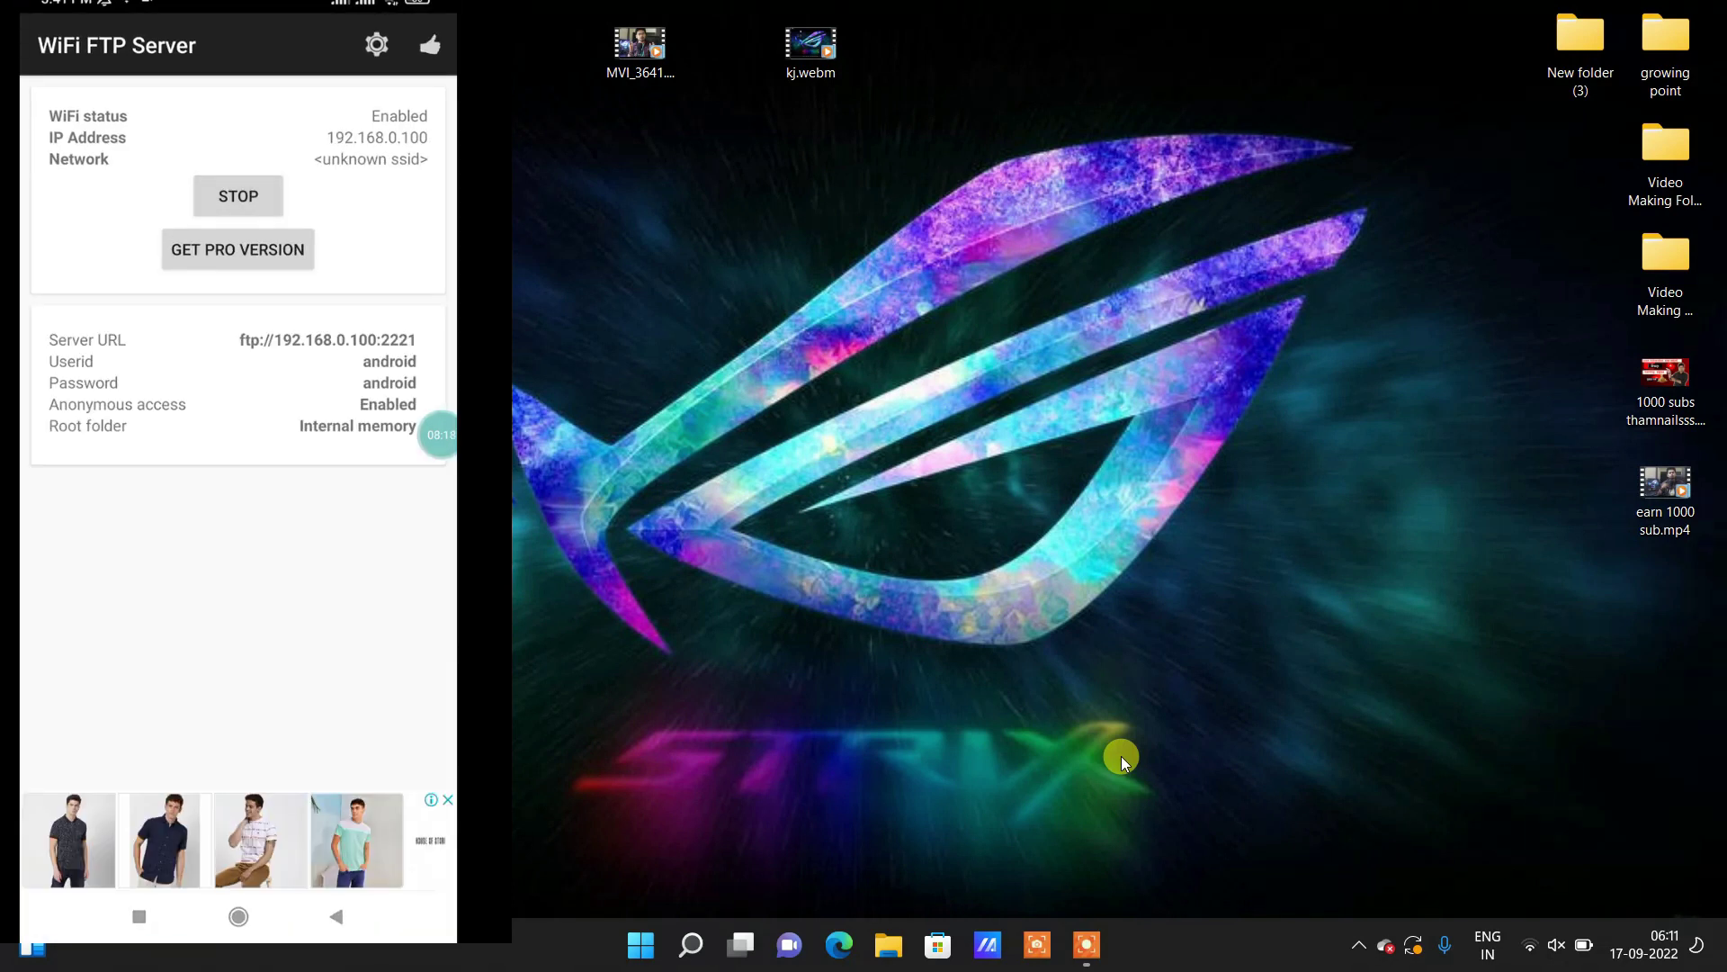
# Step: Reopen File Explorer, maximize it on This PC, and open the "my pcc" network location
pyautogui.click(884, 952)
pyautogui.click(882, 952)
pyautogui.click(884, 949)
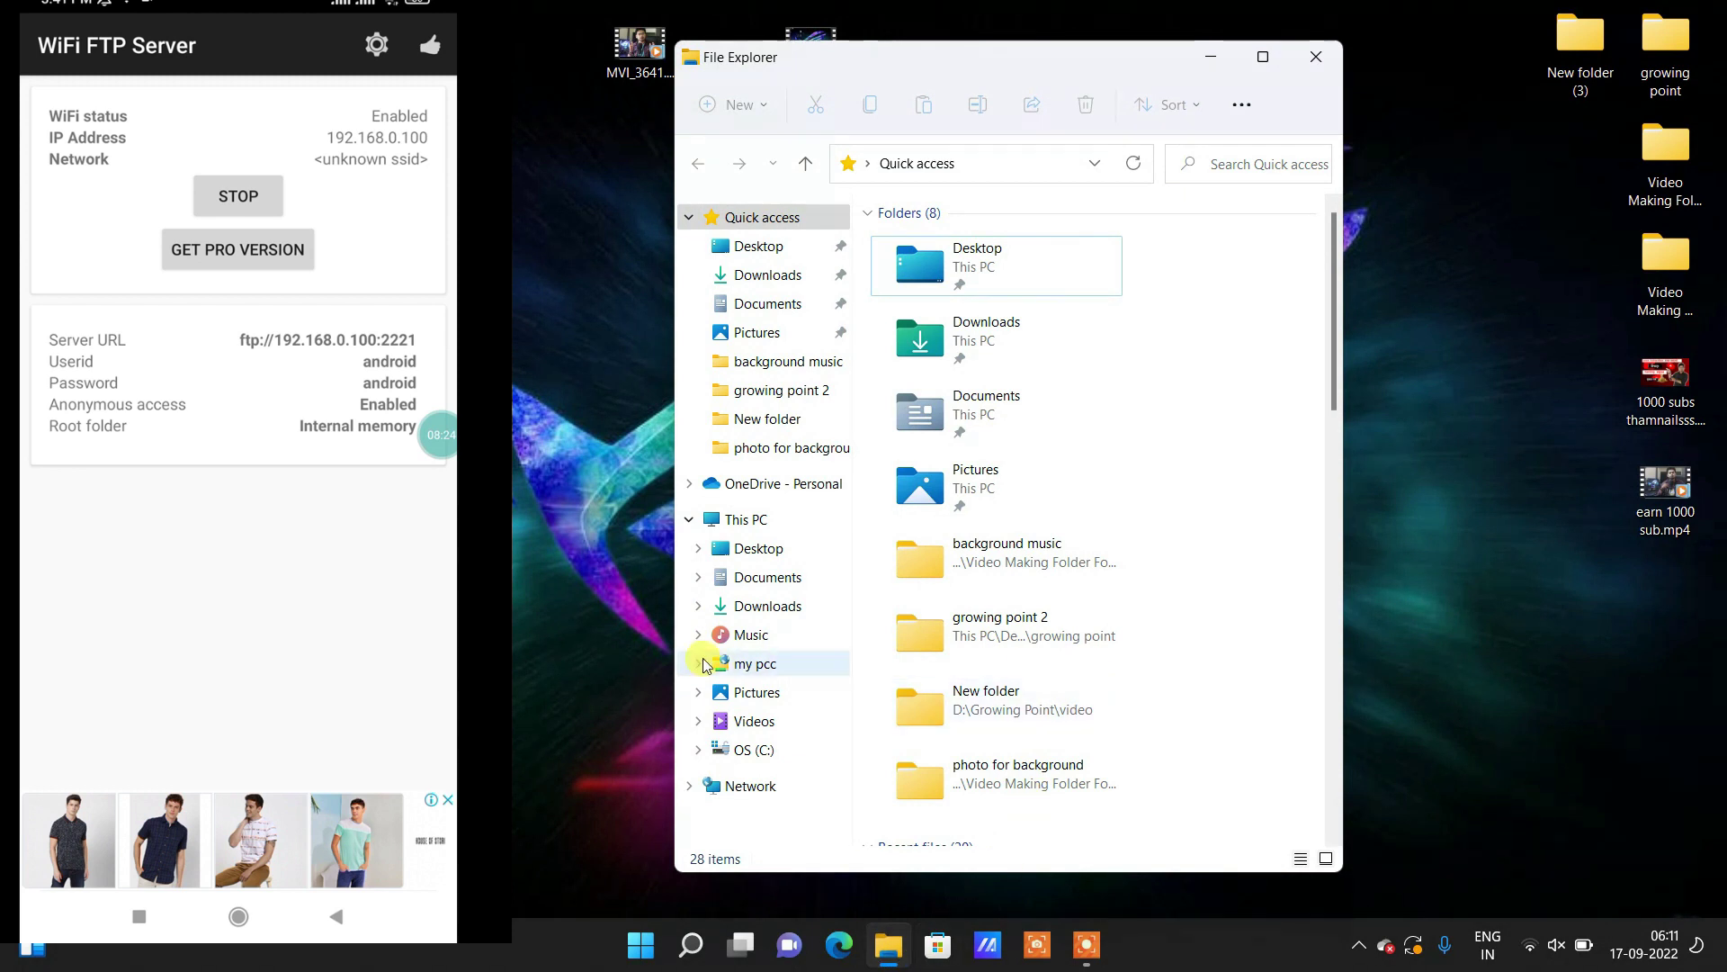
pyautogui.click(769, 526)
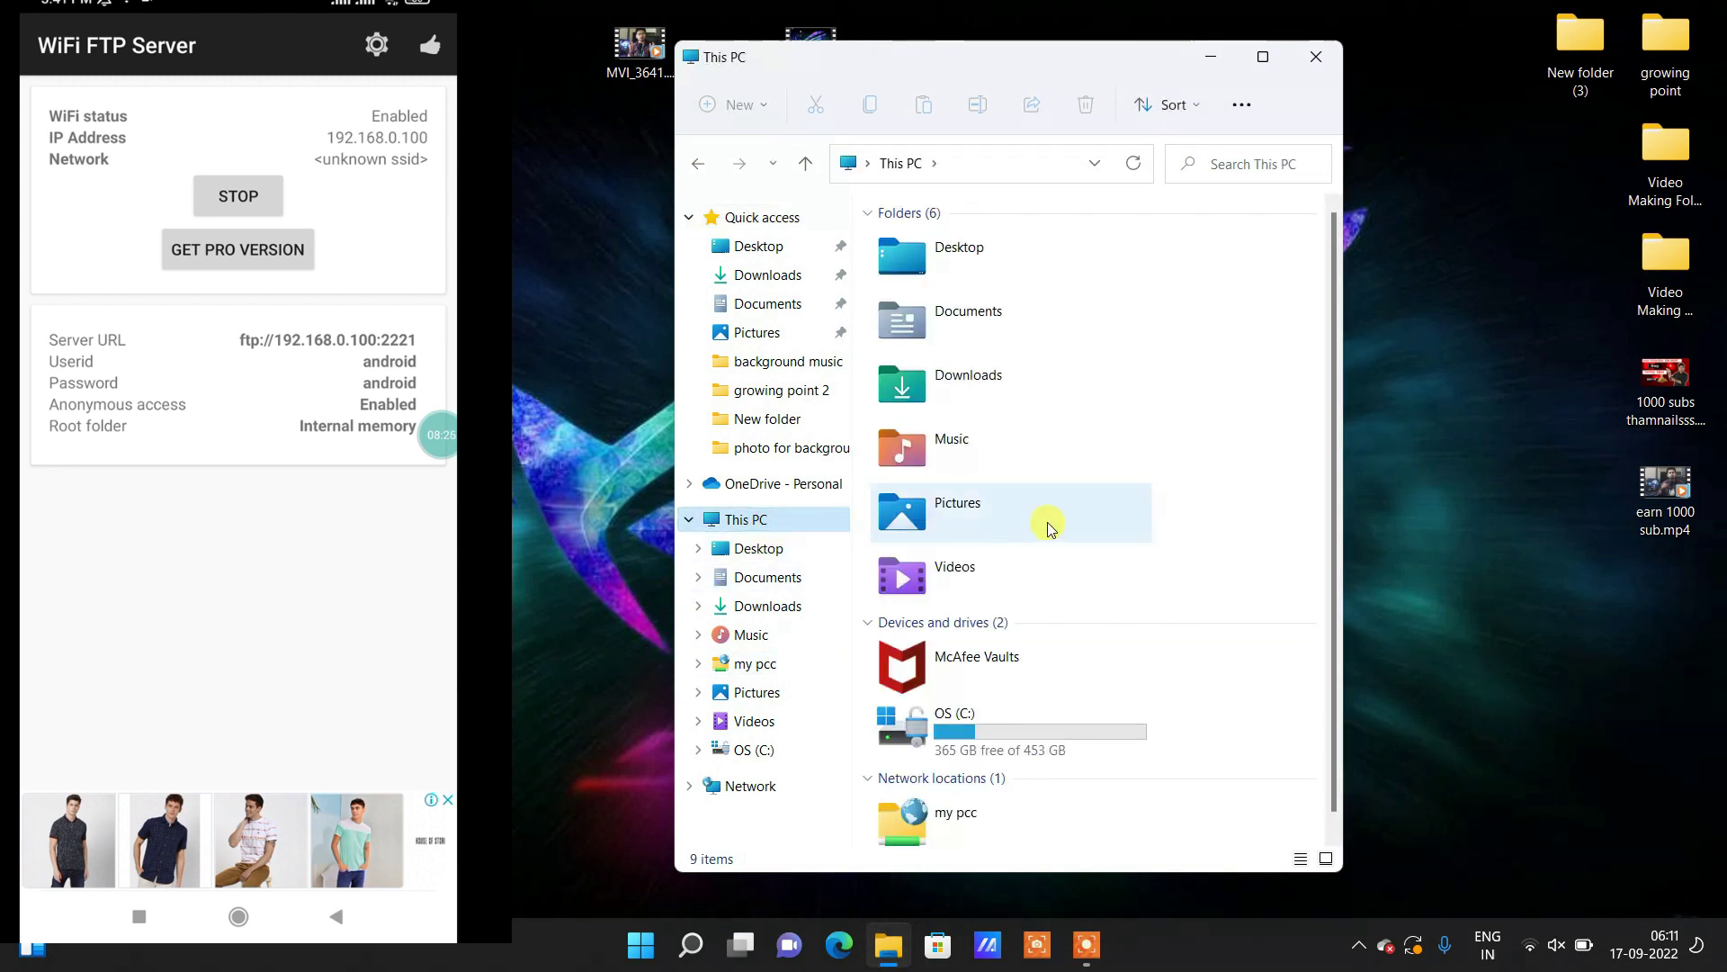
pyautogui.click(1263, 59)
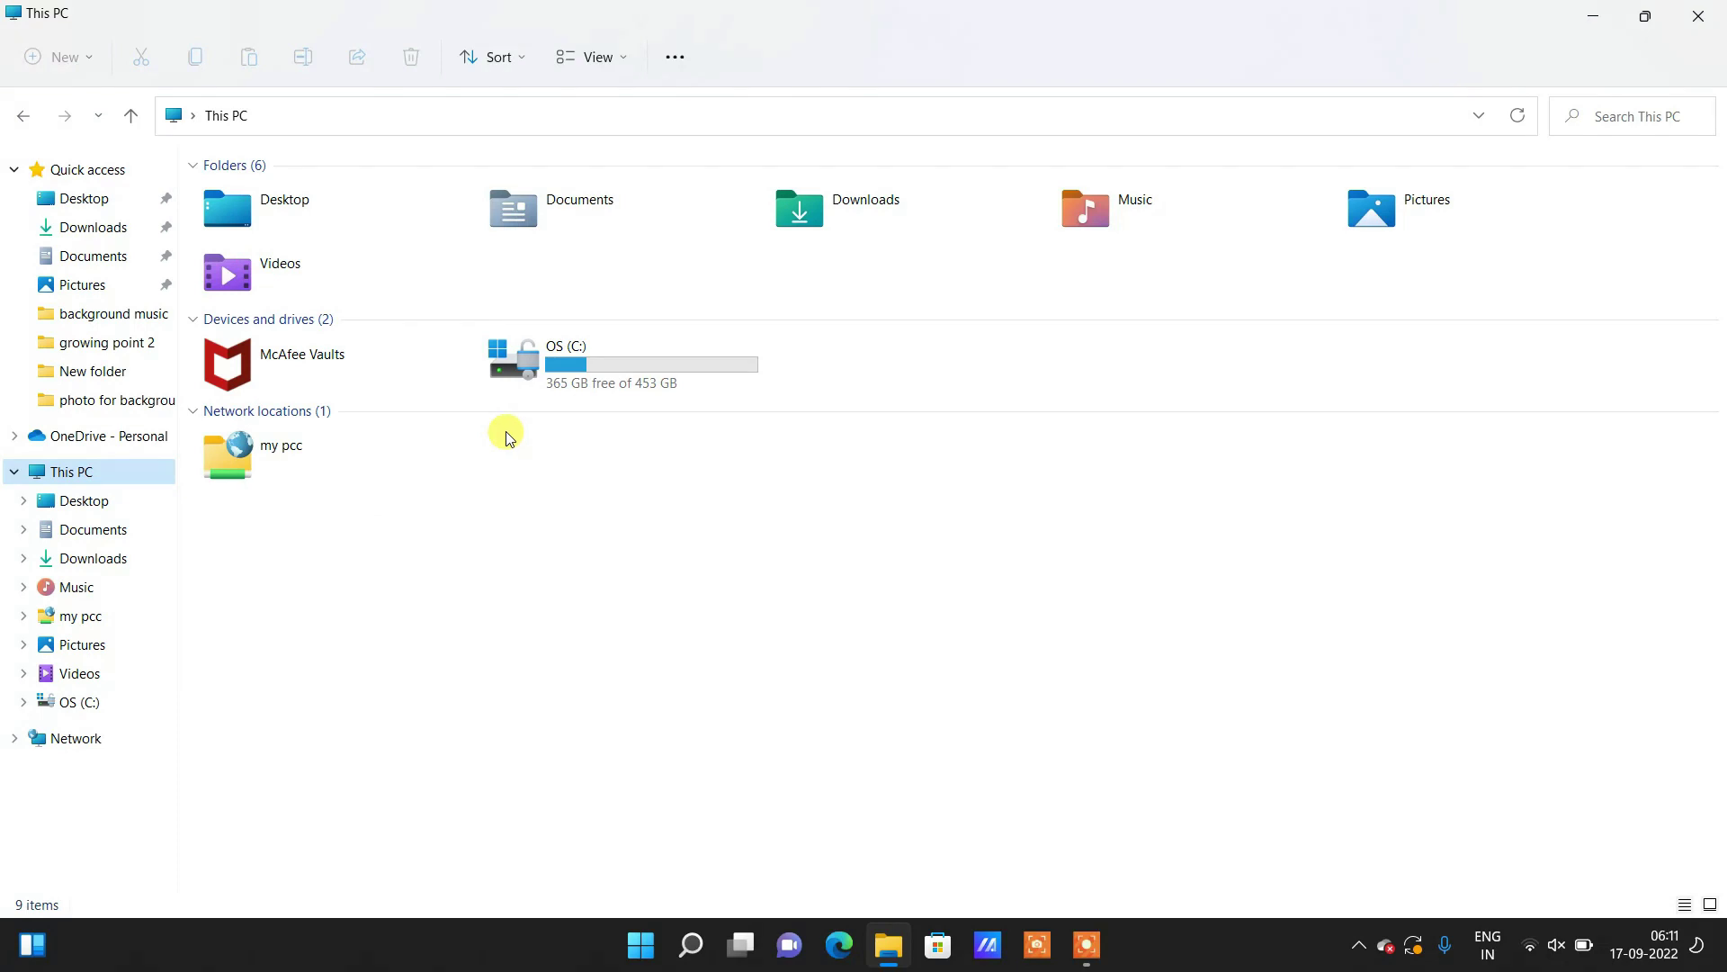
pyautogui.doubleClick(334, 454)
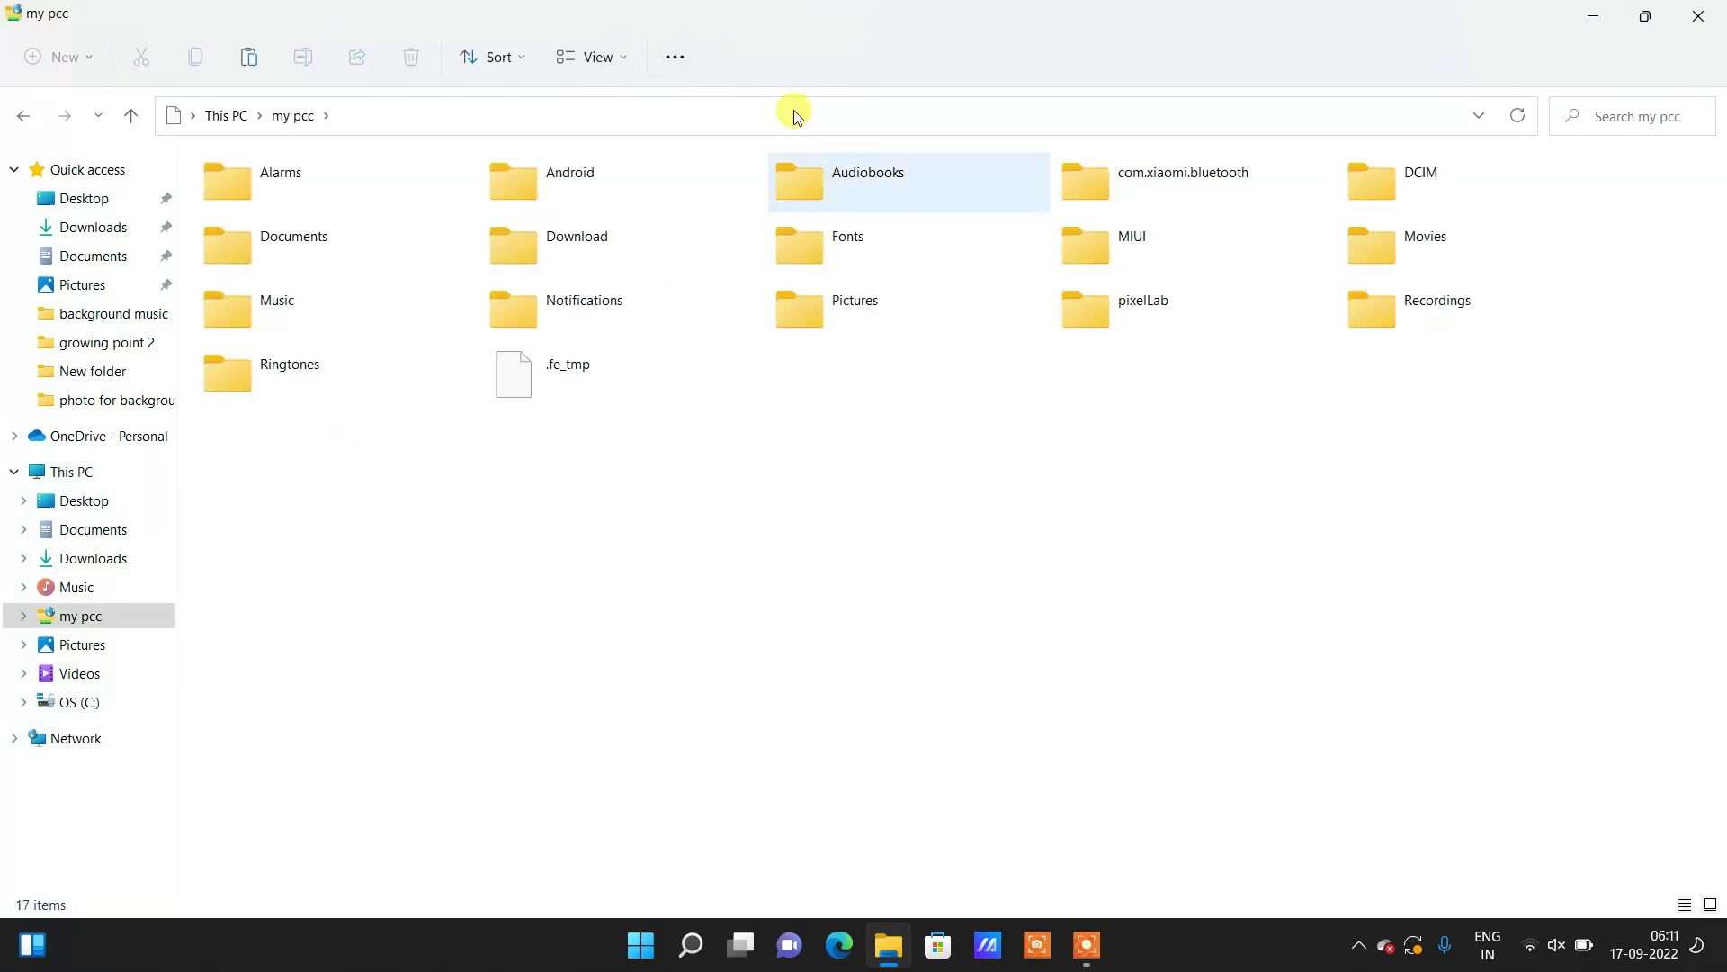